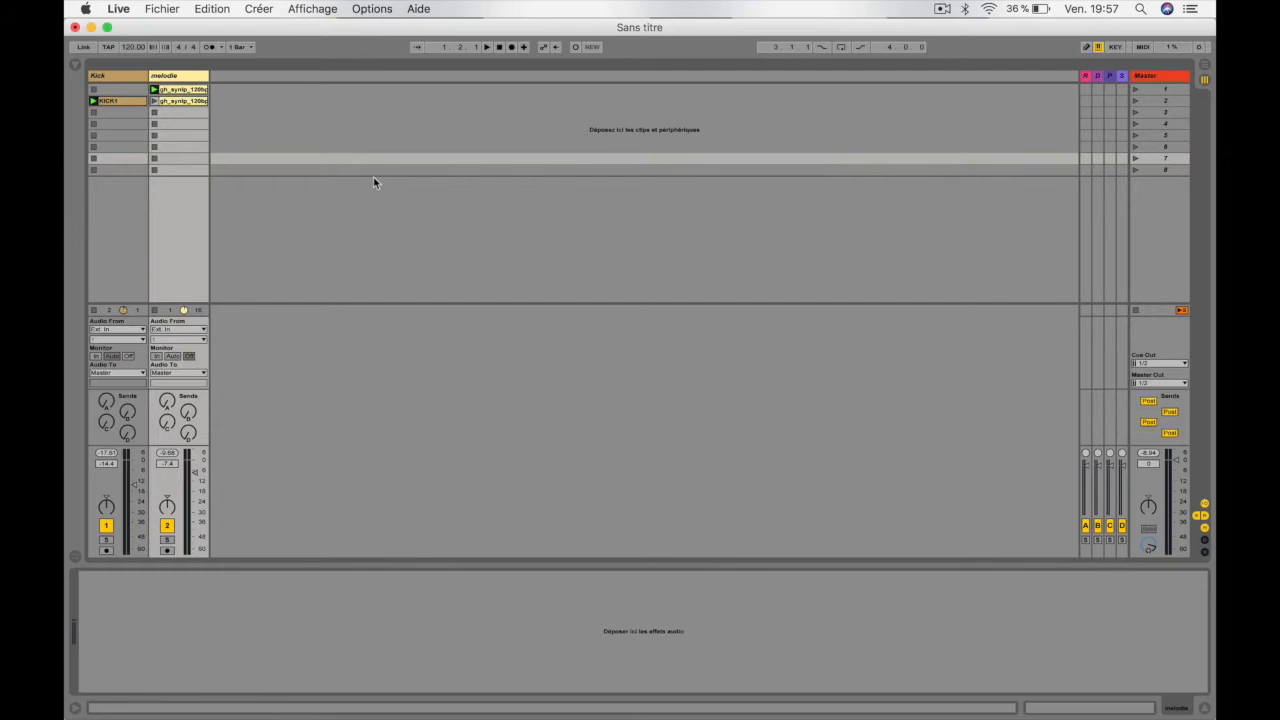
# - Show the browser and collapse the EQ Eight presets within the Audio Effects category
pyautogui.click(76, 66)
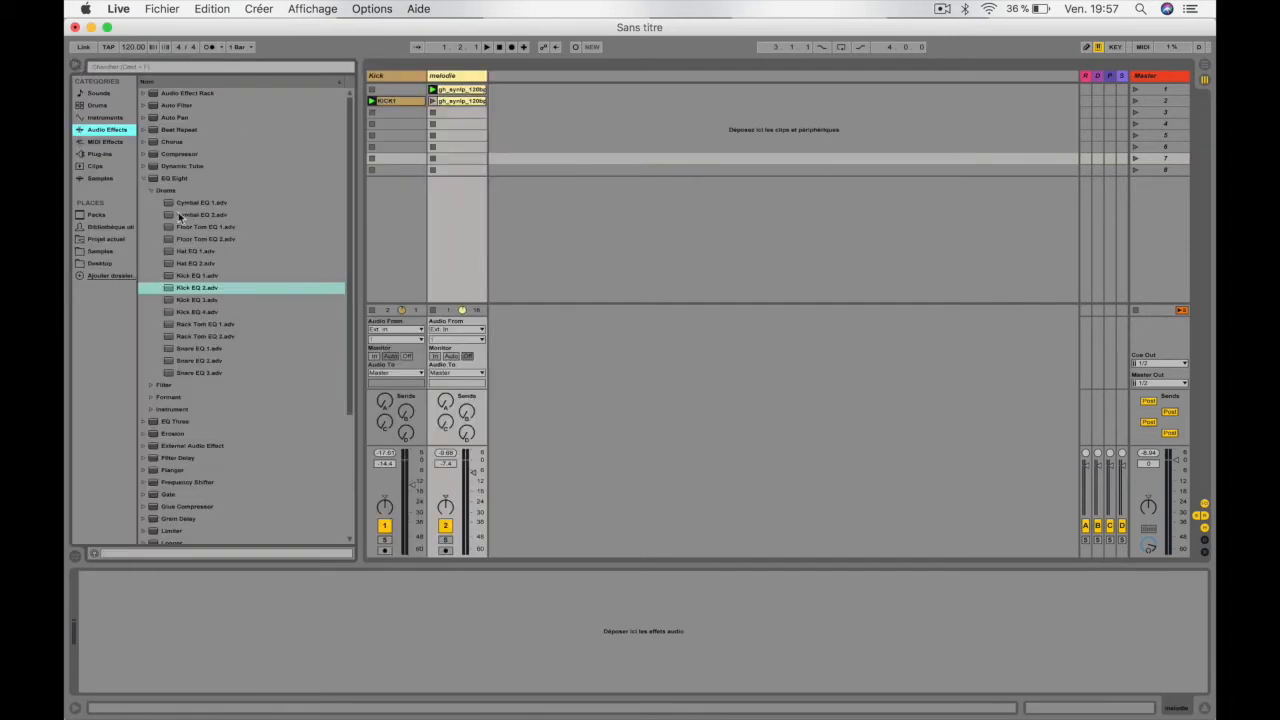
pyautogui.click(149, 189)
pyautogui.click(148, 178)
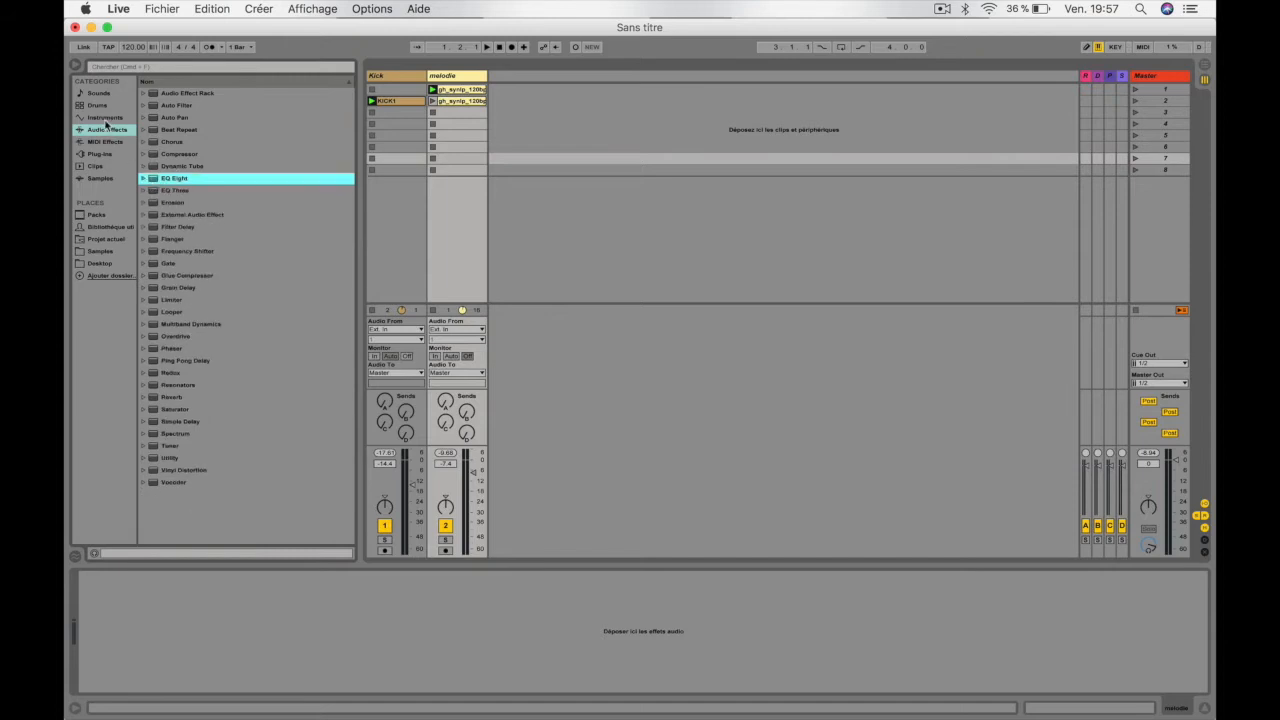
pyautogui.click(172, 189)
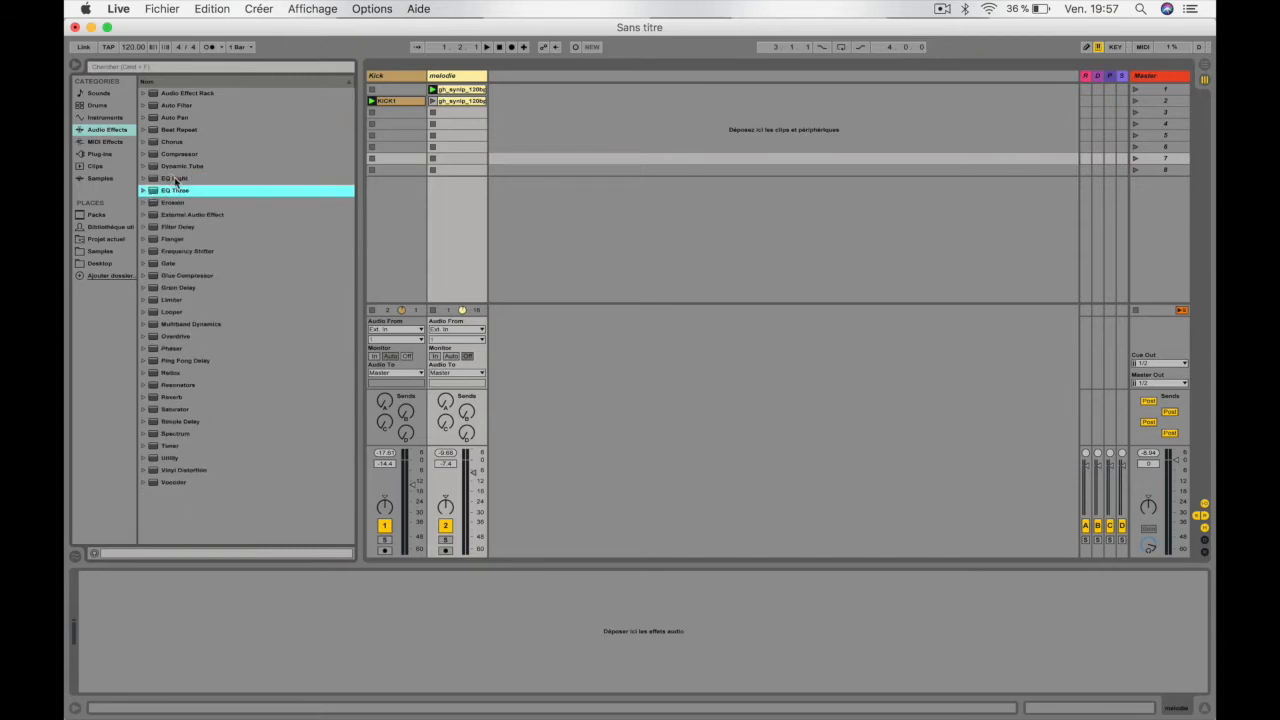
# - Add an EQ Eight effect to the melodie track
pyautogui.click(175, 179)
pyautogui.click(183, 191)
pyautogui.moveTo(174, 180); pyautogui.dragTo(462, 131)
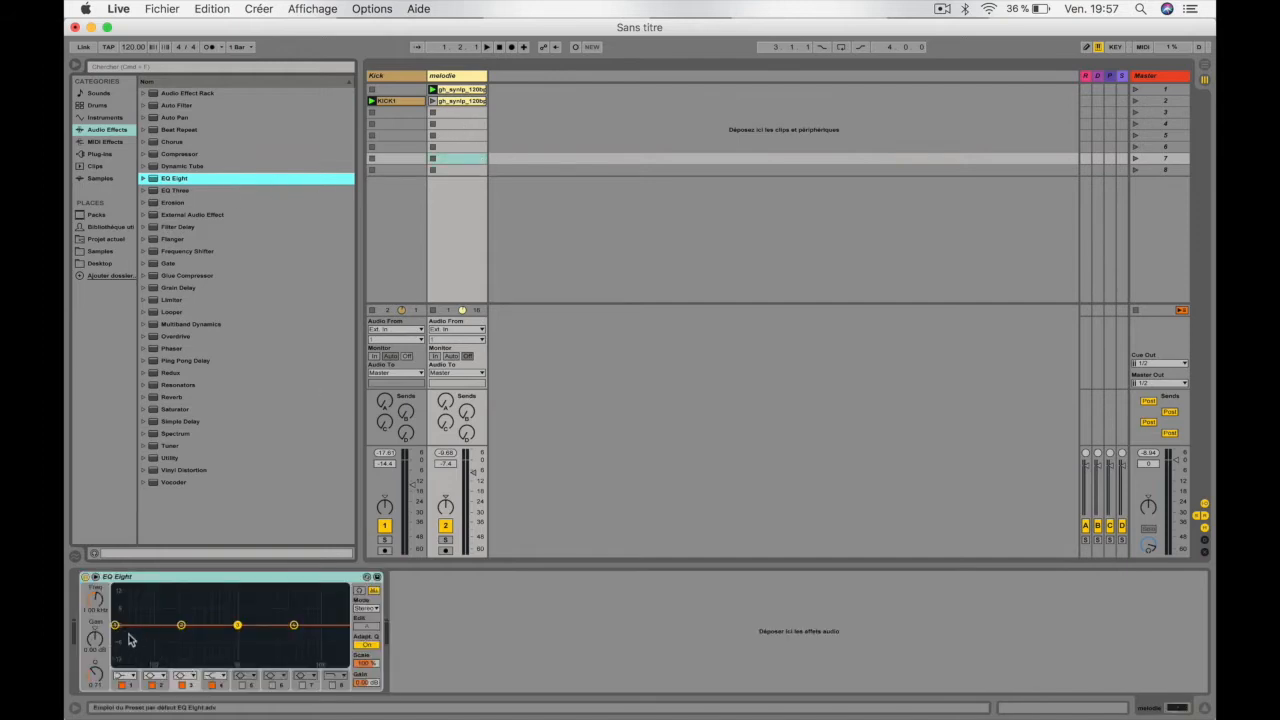
# - Switch EQ Eight's bands 5 and 6 on and back off
pyautogui.click(244, 686)
pyautogui.click(273, 686)
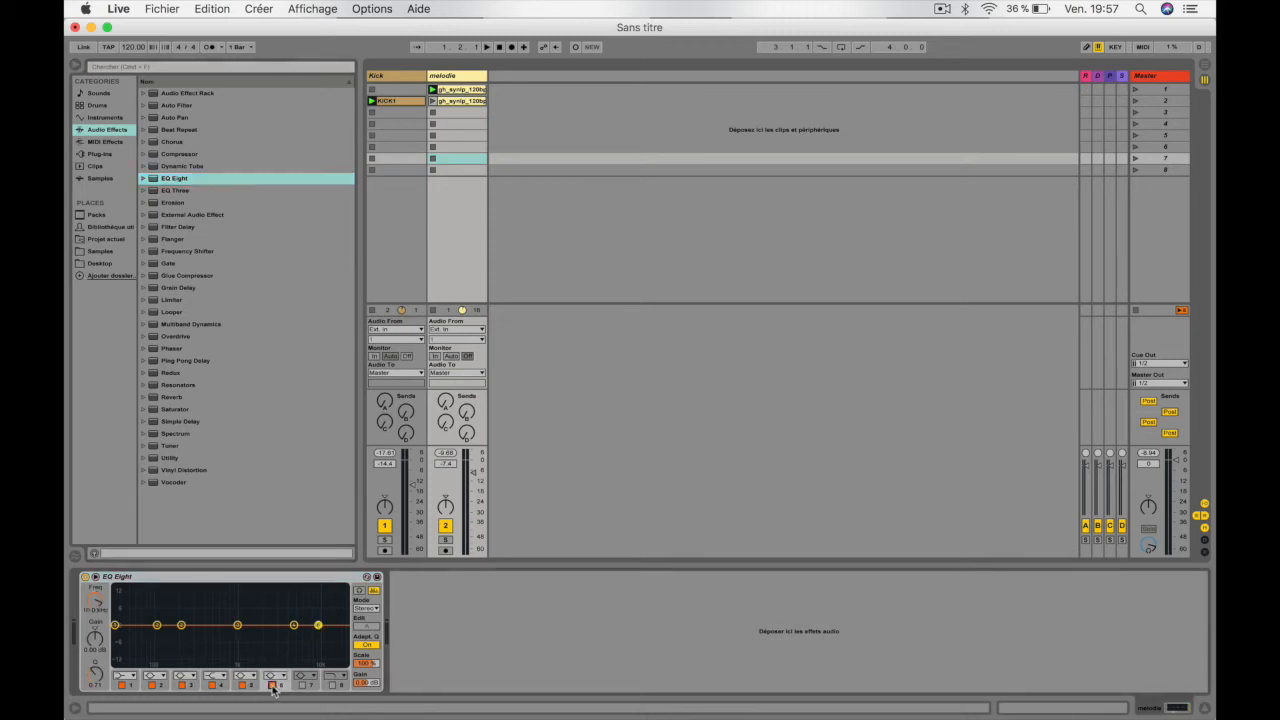
pyautogui.click(272, 686)
pyautogui.click(243, 686)
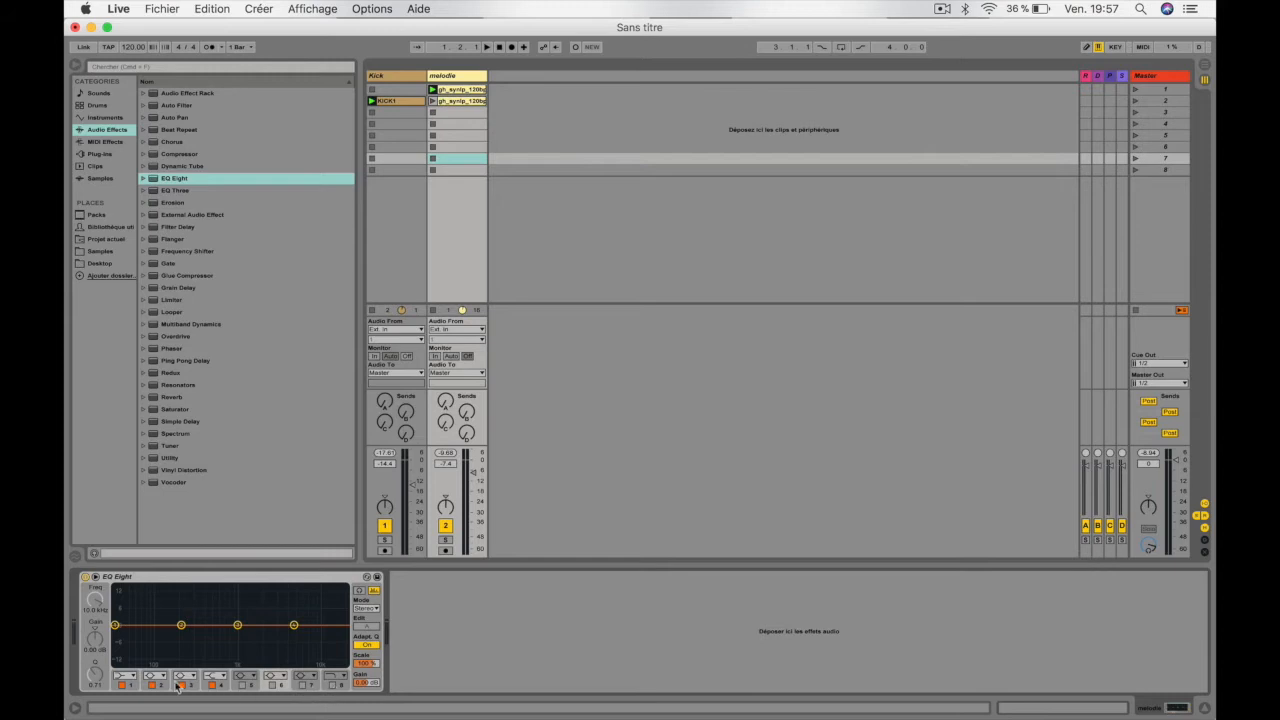
# - Change band 1 of EQ Eight to a bell filter and shape it into a narrow boost of about 5.16 dB at 90 Hz
pyautogui.click(121, 675)
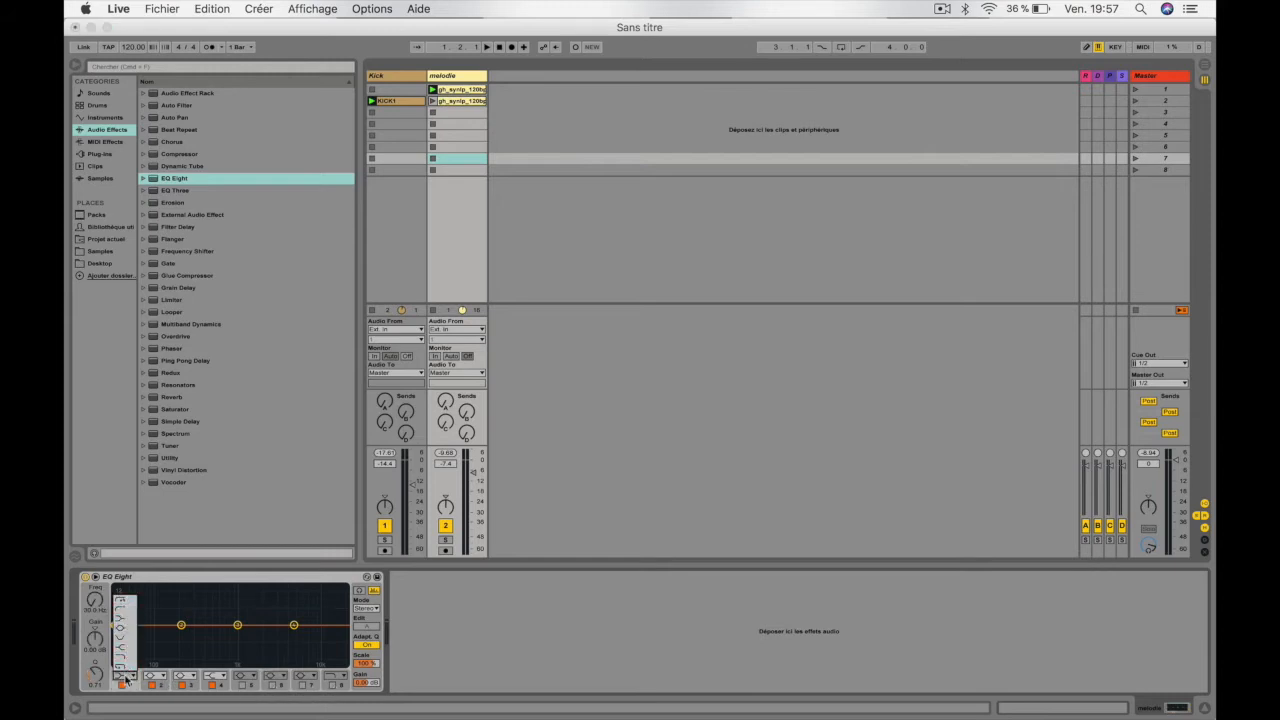
pyautogui.click(127, 632)
pyautogui.moveTo(116, 626); pyautogui.dragTo(143, 602)
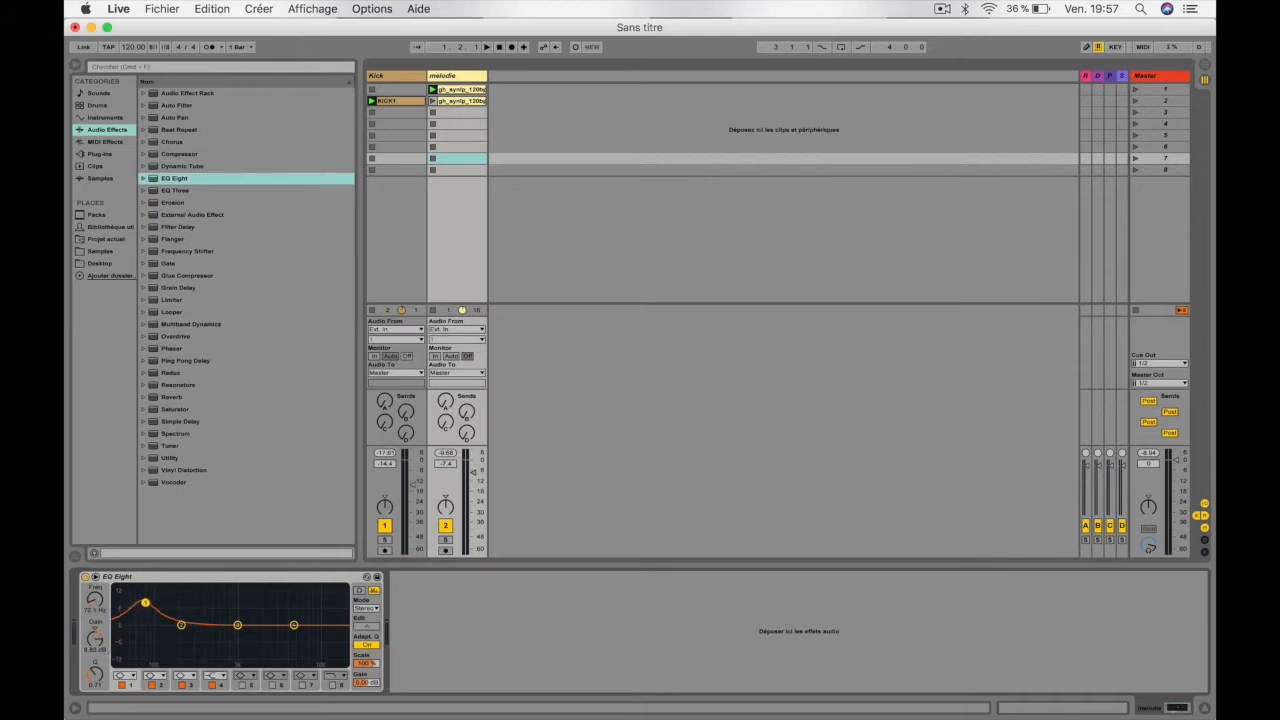
pyautogui.moveTo(145, 607); pyautogui.dragTo(145, 628)
pyautogui.moveTo(98, 679); pyautogui.dragTo(90, 606)
# - Enlarge the EQ Eight display and toggle its spectrum analyzer off and on while the clips play
pyautogui.doubleClick(222, 602)
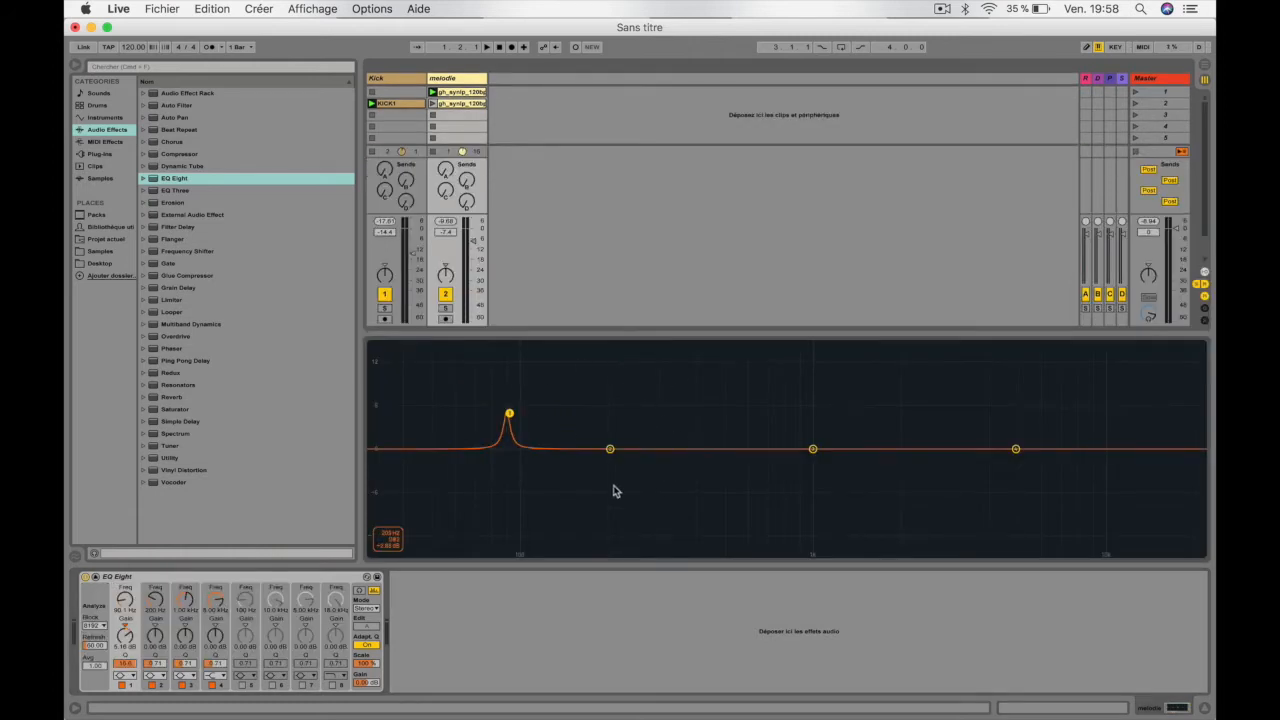
pyautogui.press('space')
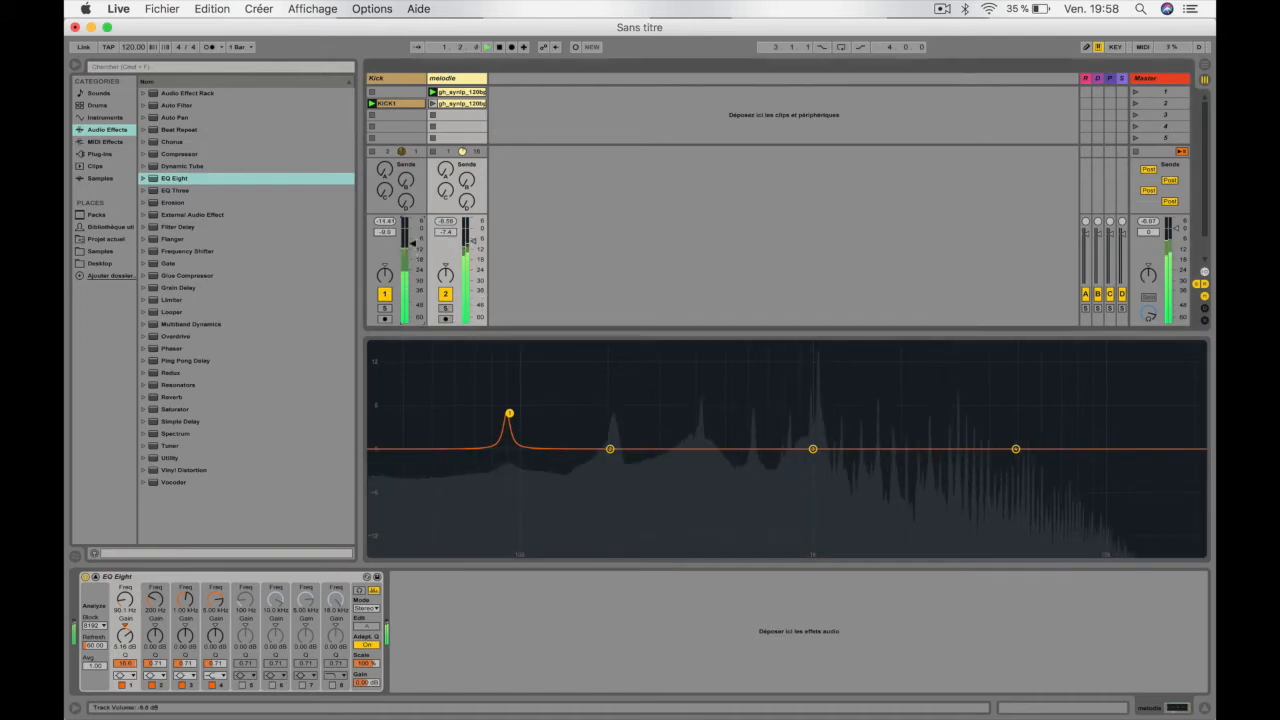
pyautogui.click(376, 591)
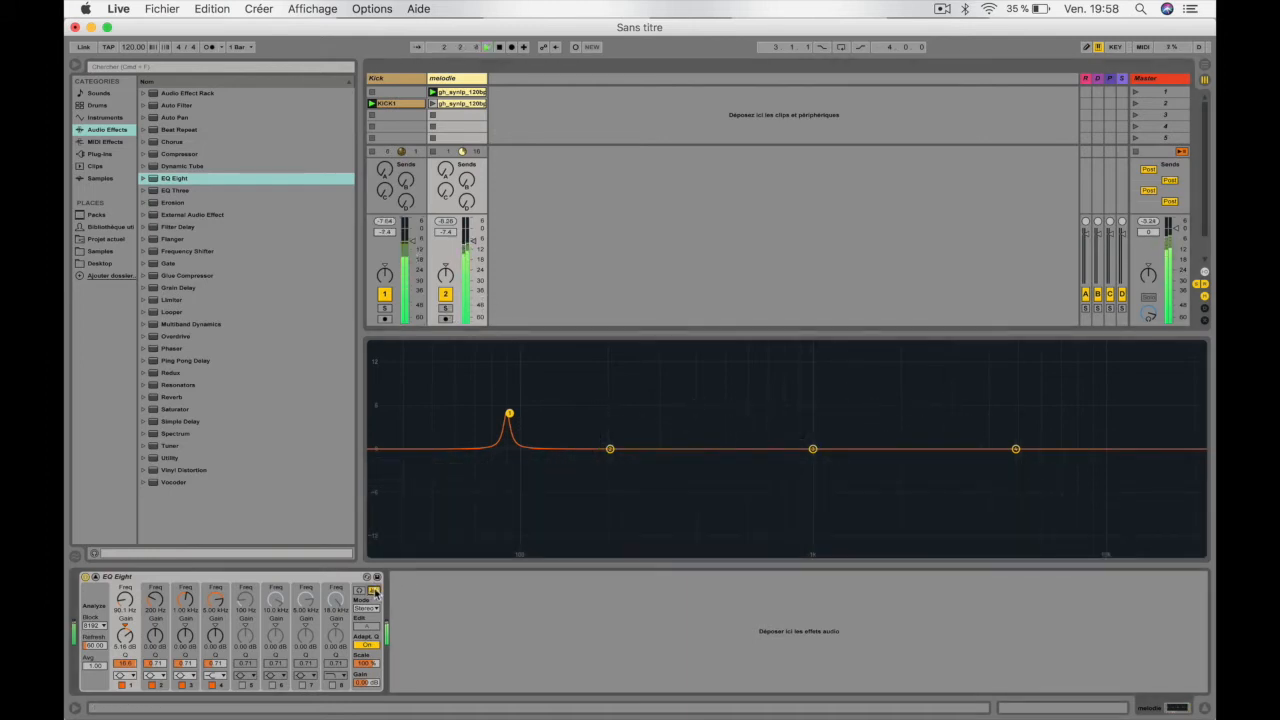
pyautogui.click(375, 592)
# - Enable EQ Eight's audition mode and move band 1 to about 110 Hz with a gain of about 7.87 dB
pyautogui.click(360, 591)
pyautogui.moveTo(509, 413); pyautogui.dragTo(534, 395)
# - Set the EQ Eight mode to L/R and alternate the edited channel between left and right
pyautogui.click(366, 607)
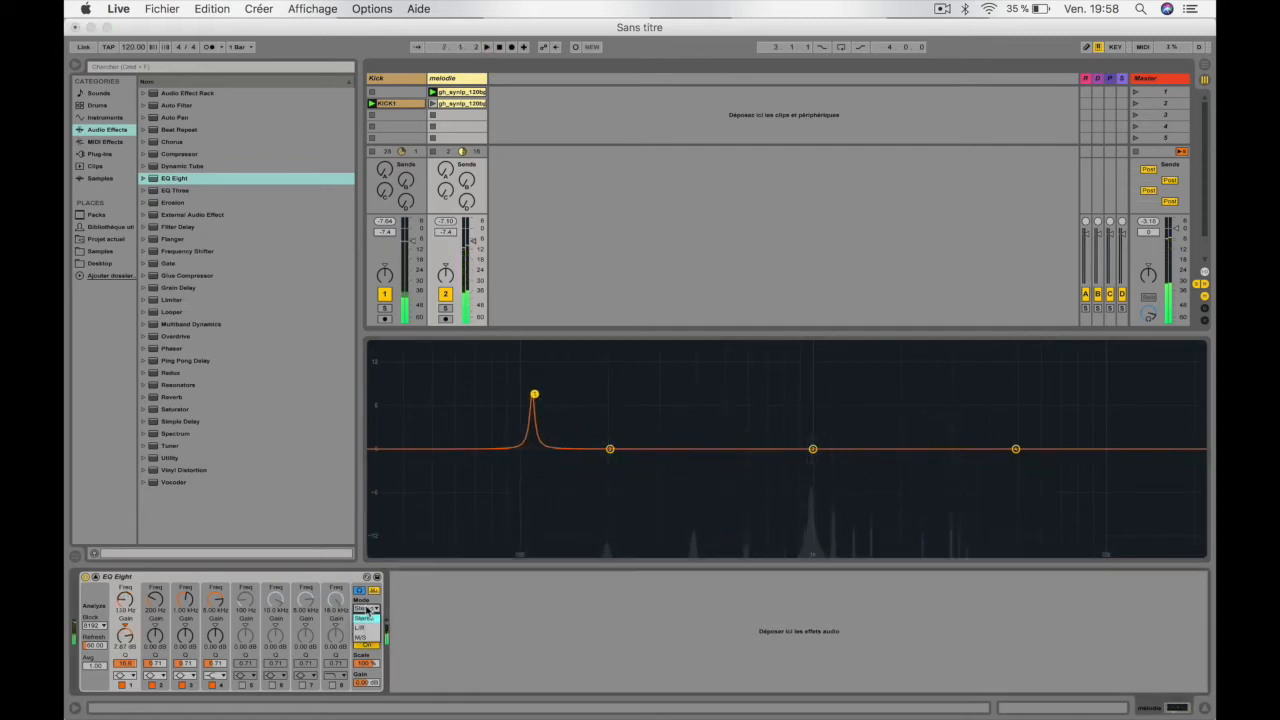
pyautogui.click(366, 627)
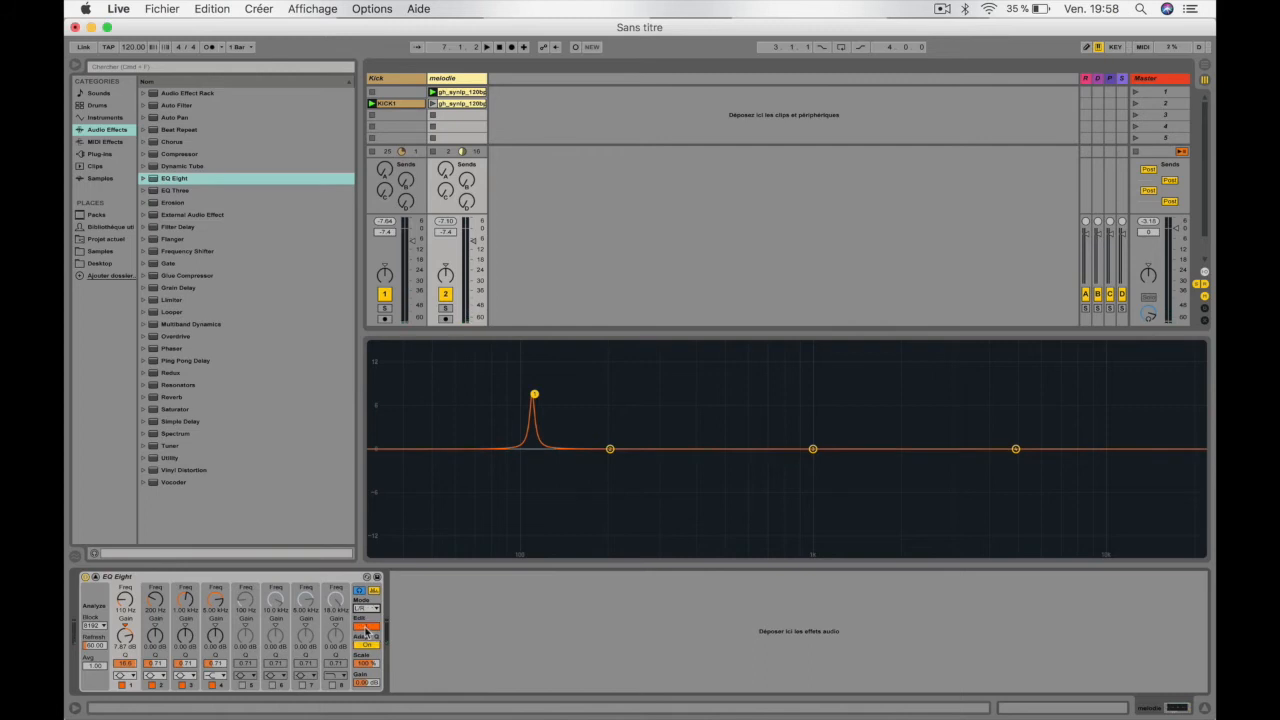
pyautogui.click(367, 629)
pyautogui.click(367, 629)
pyautogui.click(368, 630)
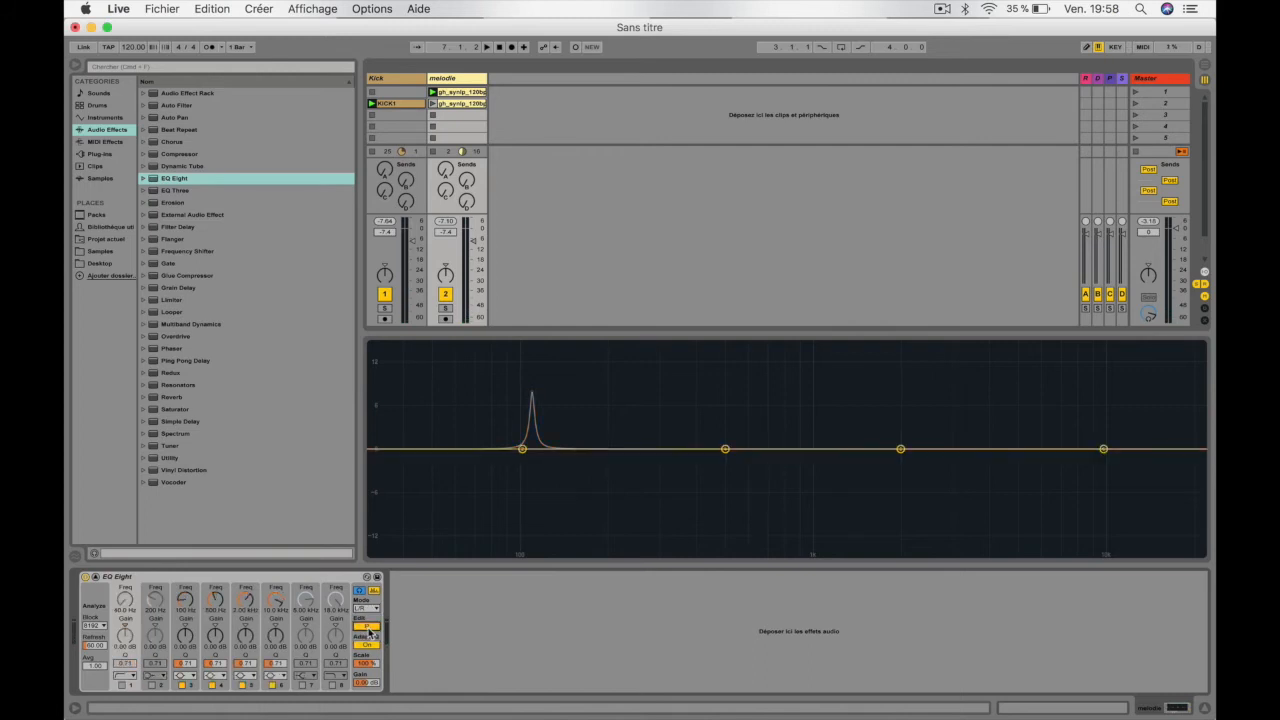
pyautogui.click(368, 629)
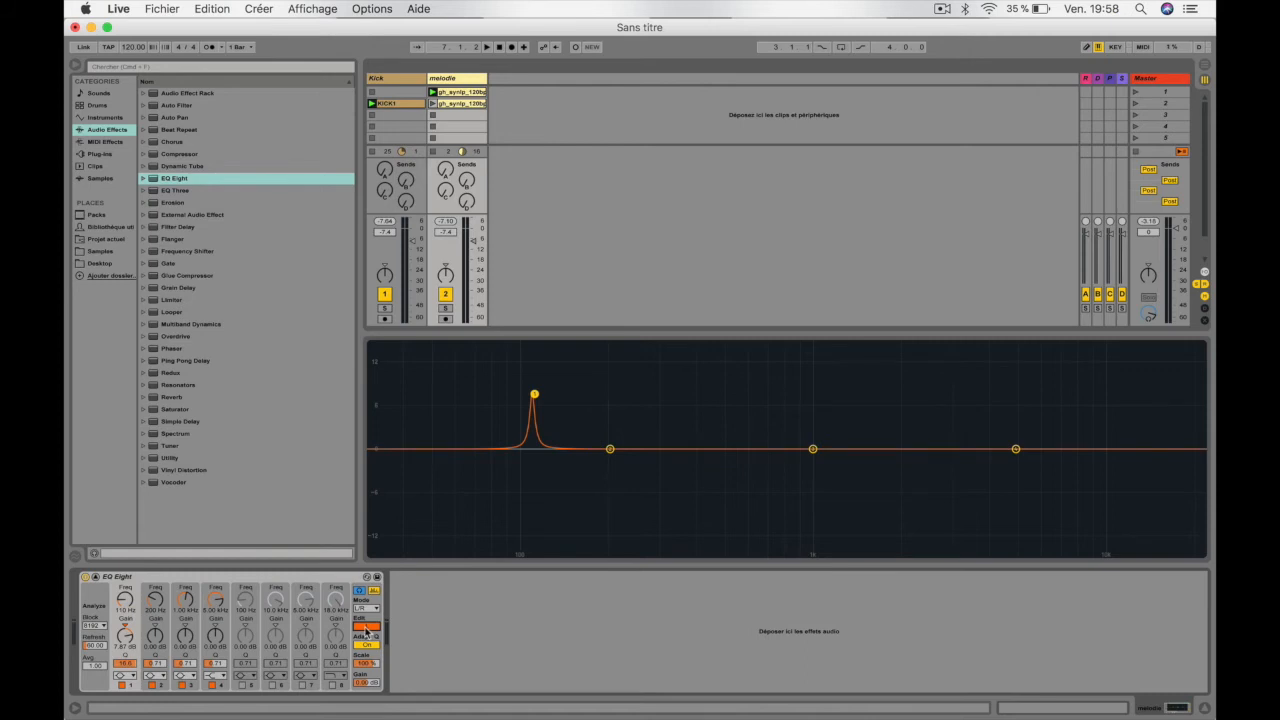
pyautogui.click(366, 630)
pyautogui.click(366, 630)
# - Switch the EQ Eight processing mode to M/S
pyautogui.click(373, 612)
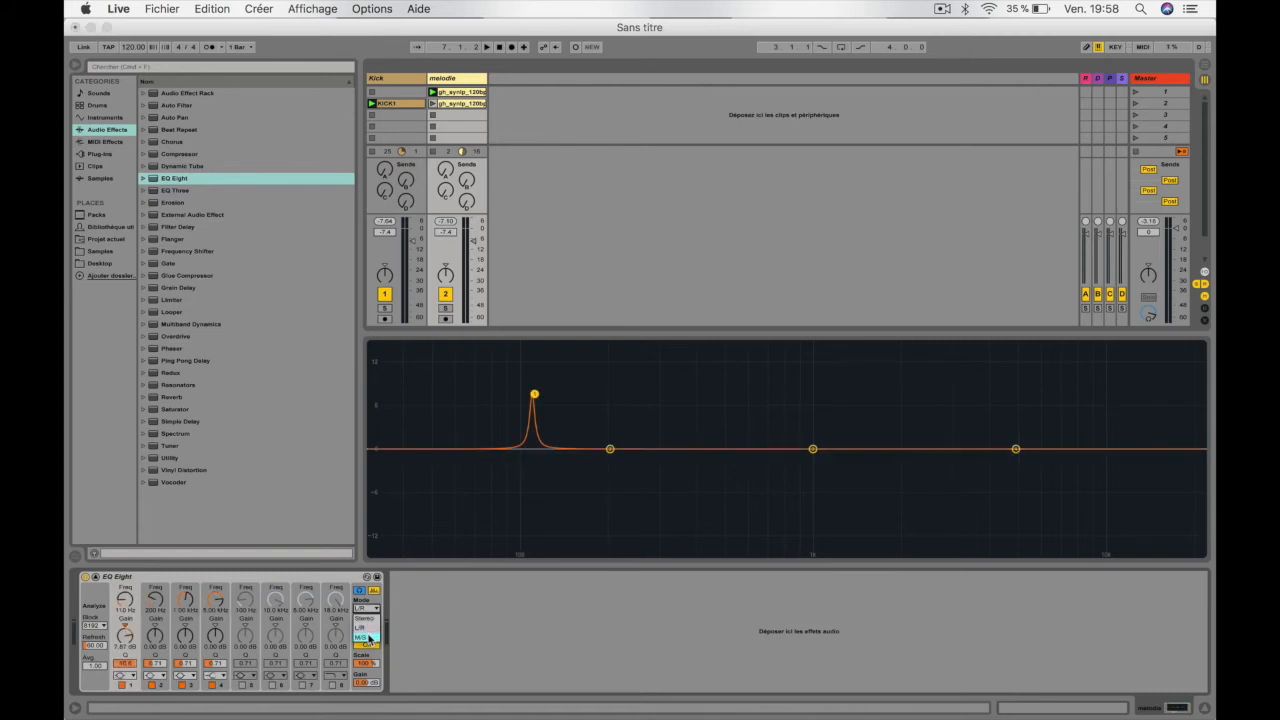
pyautogui.click(369, 637)
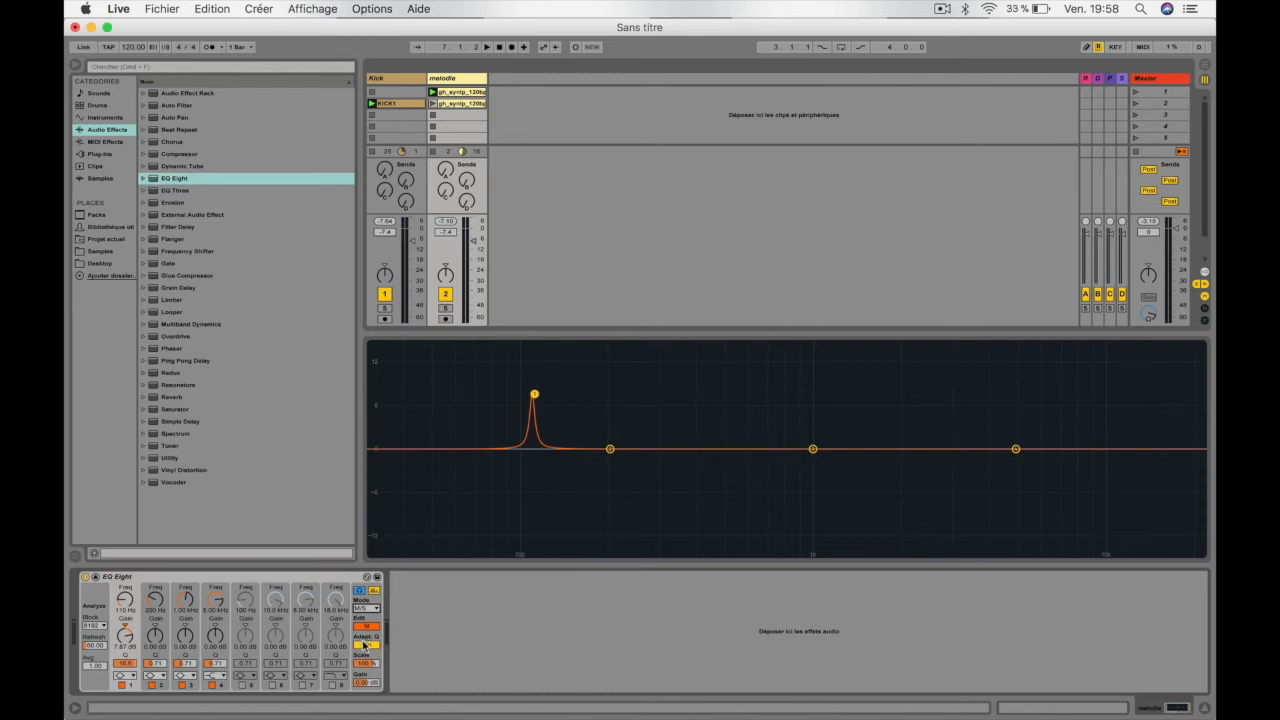
# - Boost band 3 by about 8.60 dB near 1.05 kHz and reduce EQ Eight's Scale to about 53 %
pyautogui.moveTo(370, 667)
pyautogui.mouseDown()
pyautogui.moveTo(370, 600)
pyautogui.moveTo(370, 715)
pyautogui.moveTo(370, 663)
pyautogui.mouseUp()
pyautogui.moveTo(811, 451); pyautogui.dragTo(818, 388)
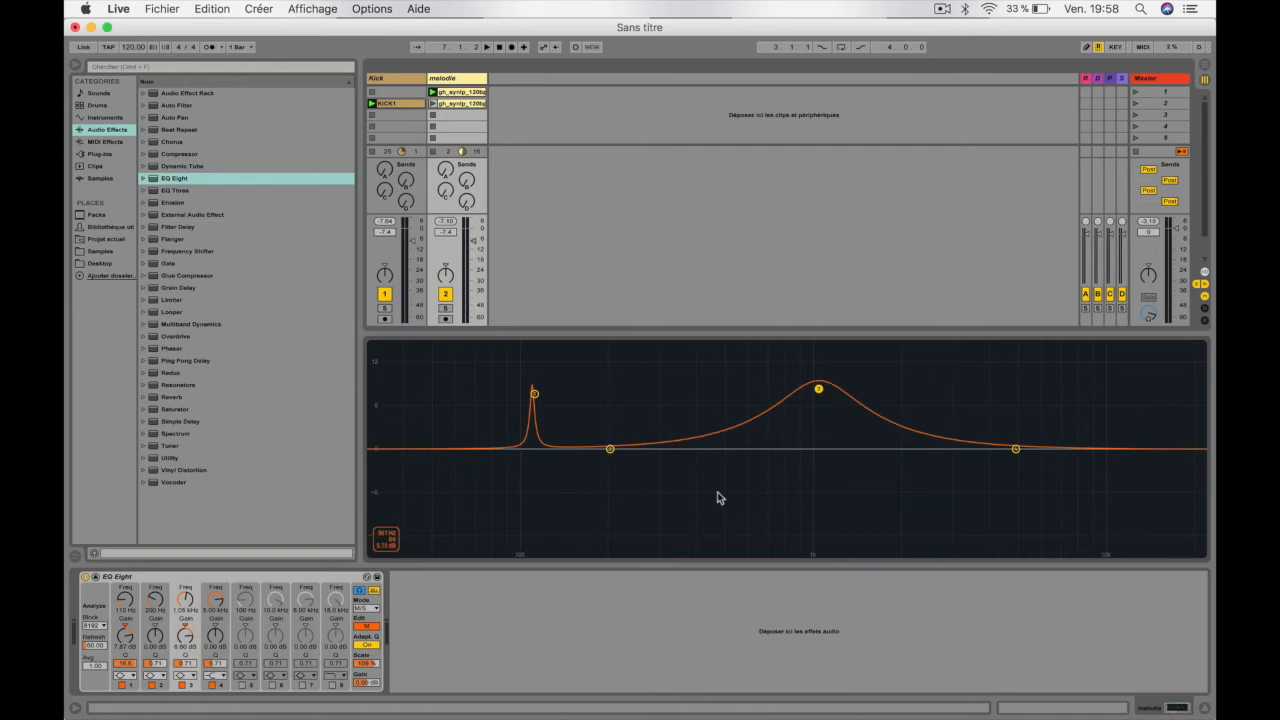
pyautogui.moveTo(376, 664); pyautogui.dragTo(367, 694)
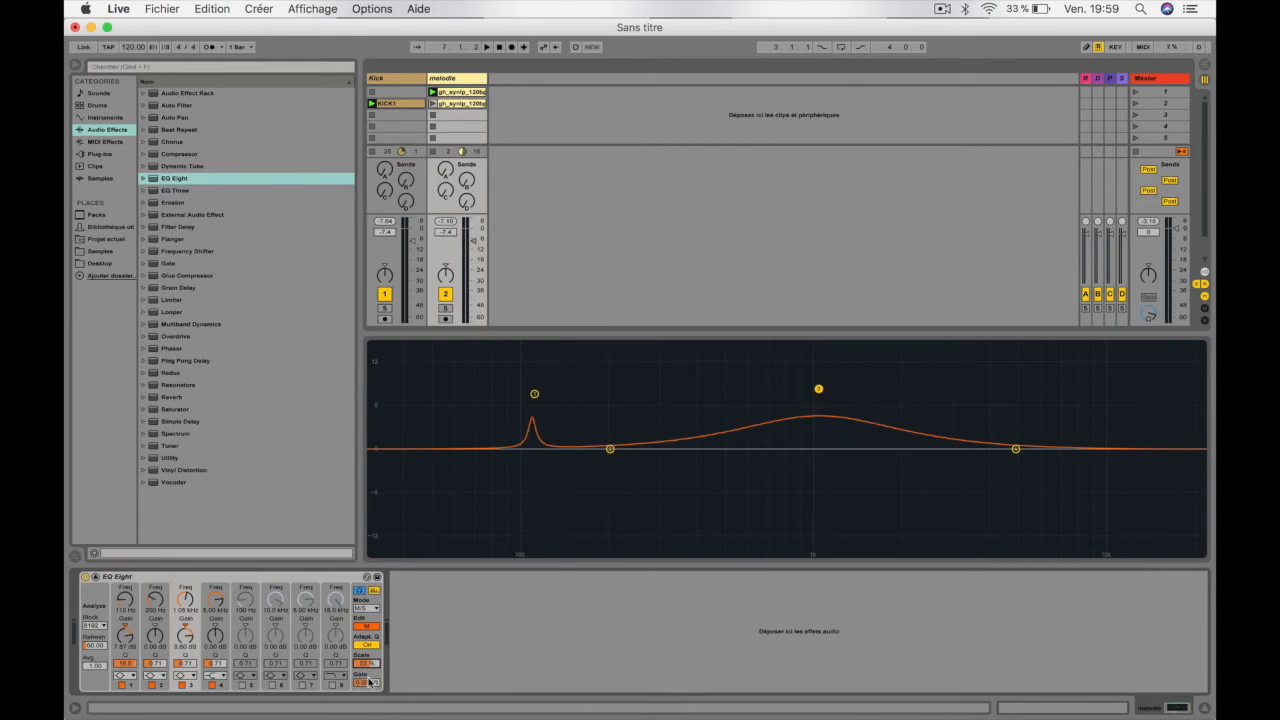
# - Return EQ Eight to its compact display and move band 1 down to about 83.5 Hz
pyautogui.click(98, 581)
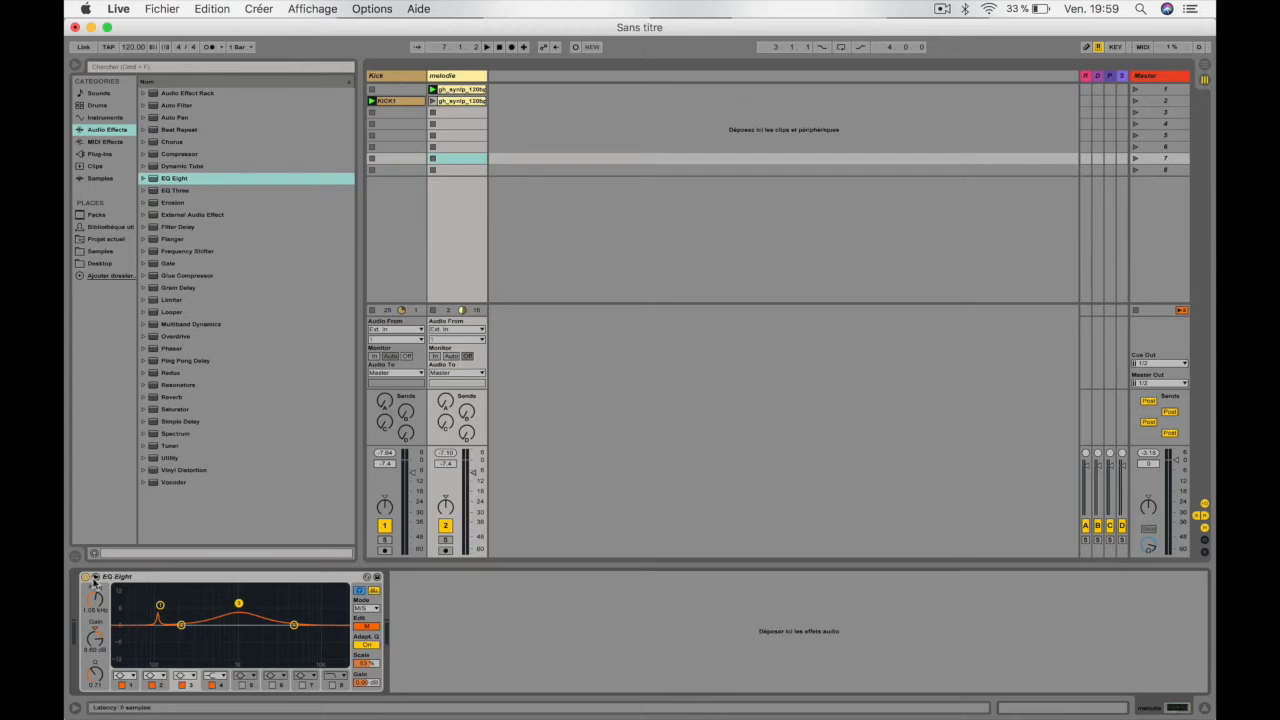
pyautogui.click(96, 581)
pyautogui.click(96, 581)
pyautogui.click(96, 581)
pyautogui.click(96, 581)
pyautogui.moveTo(160, 605); pyautogui.dragTo(150, 605)
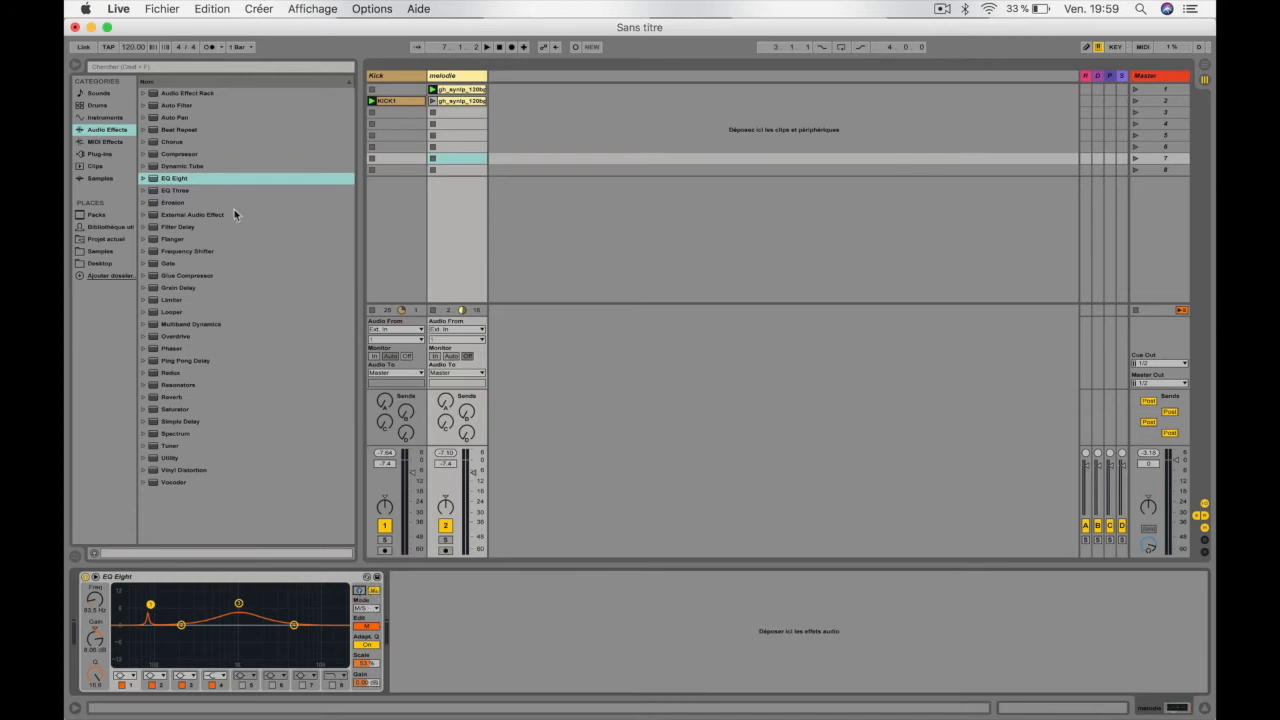
# - Delete the EQ Eight effect from the melodie track
pyautogui.click(173, 191)
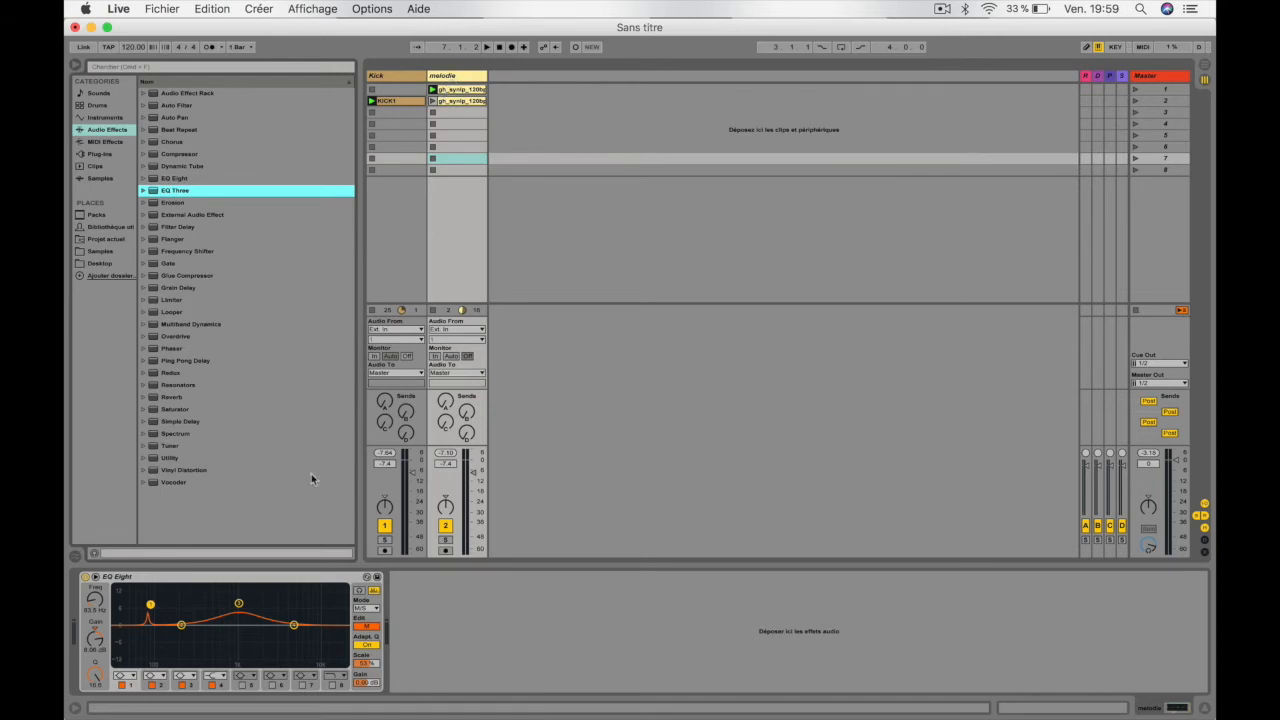
pyautogui.click(285, 579)
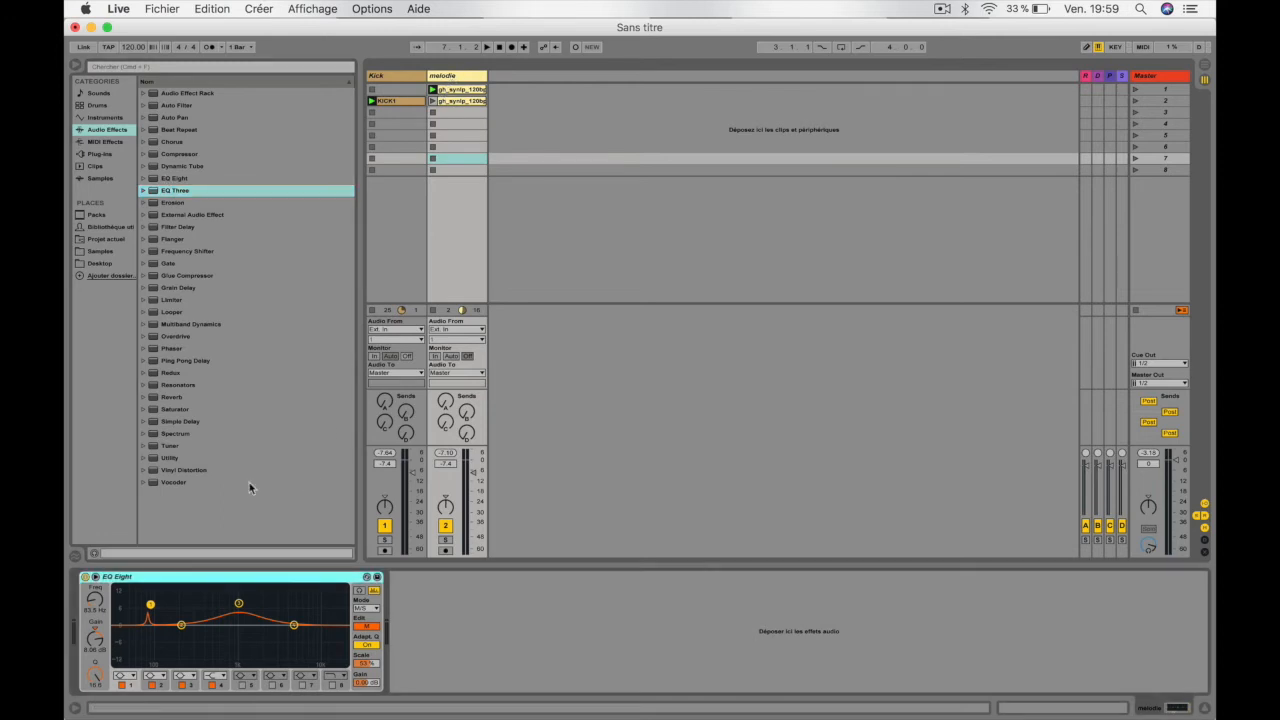
pyautogui.press('Delete')
# - Load a fresh EQ Eight on the melodie track and remove it again
pyautogui.click(173, 179)
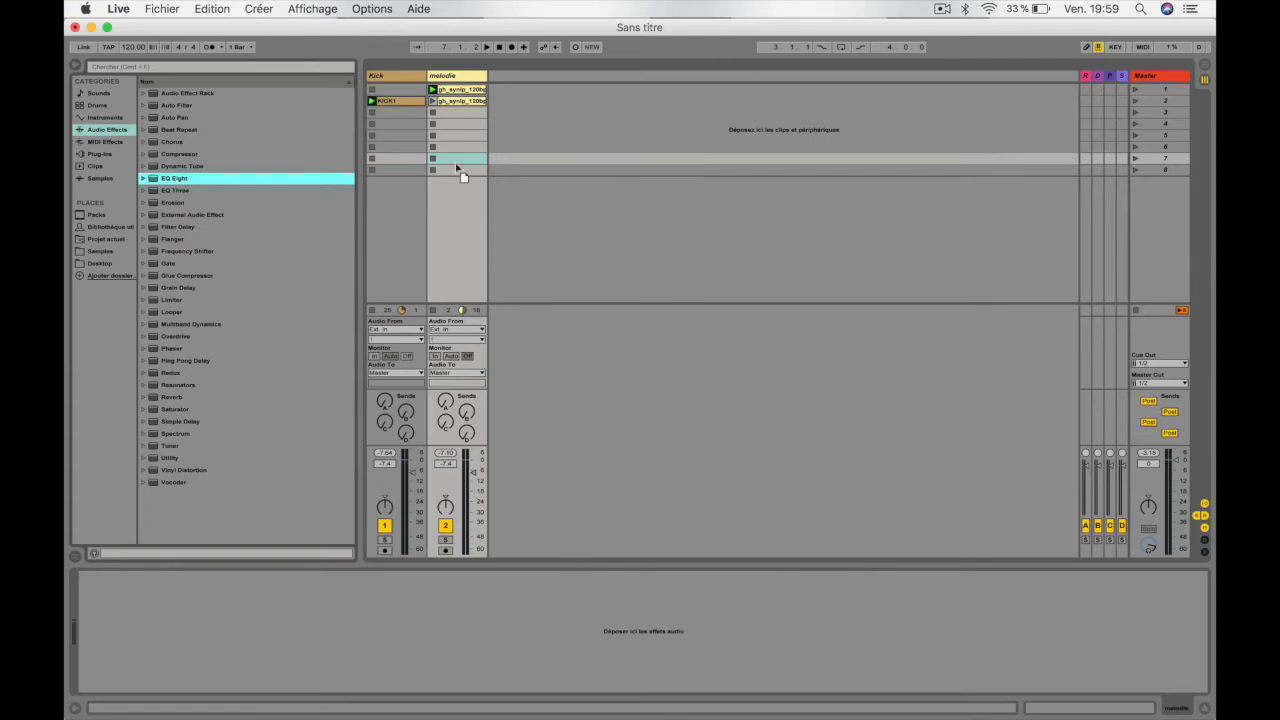
pyautogui.moveTo(173, 179); pyautogui.dragTo(456, 168)
pyautogui.click(204, 575)
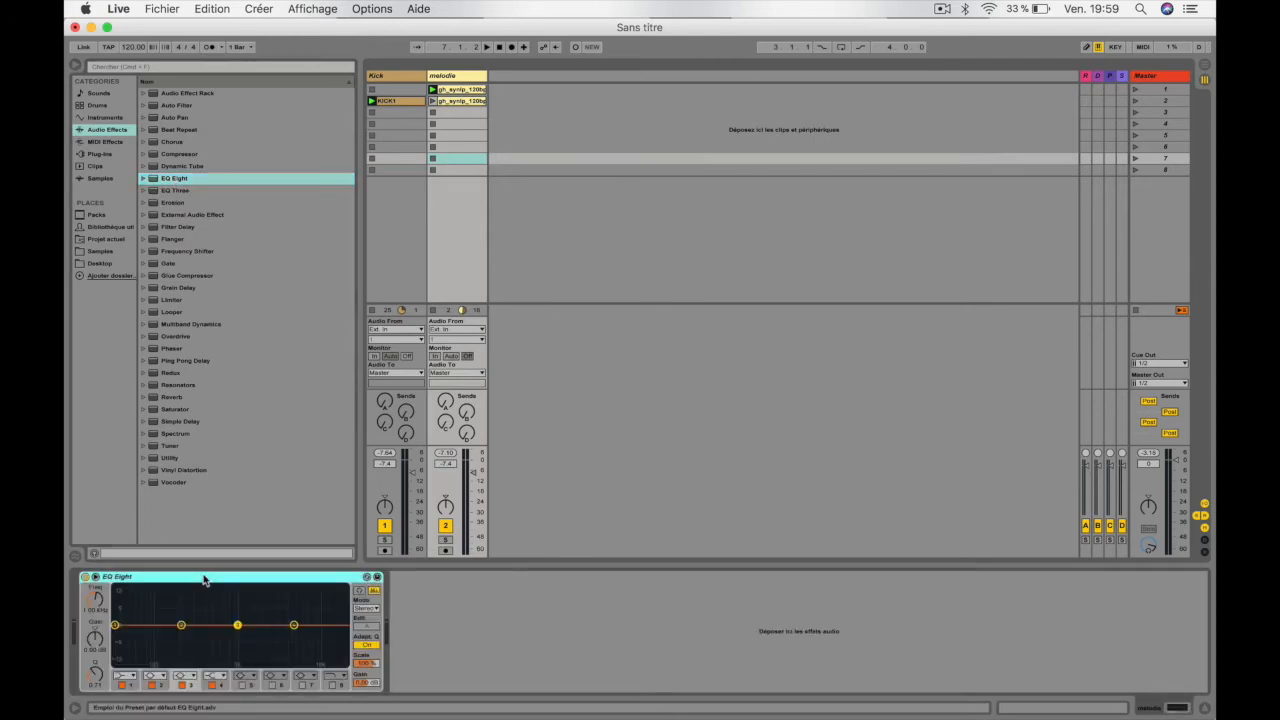
pyautogui.press('Delete')
# - Add an EQ Three effect to the melodie track and start playback
pyautogui.doubleClick(175, 191)
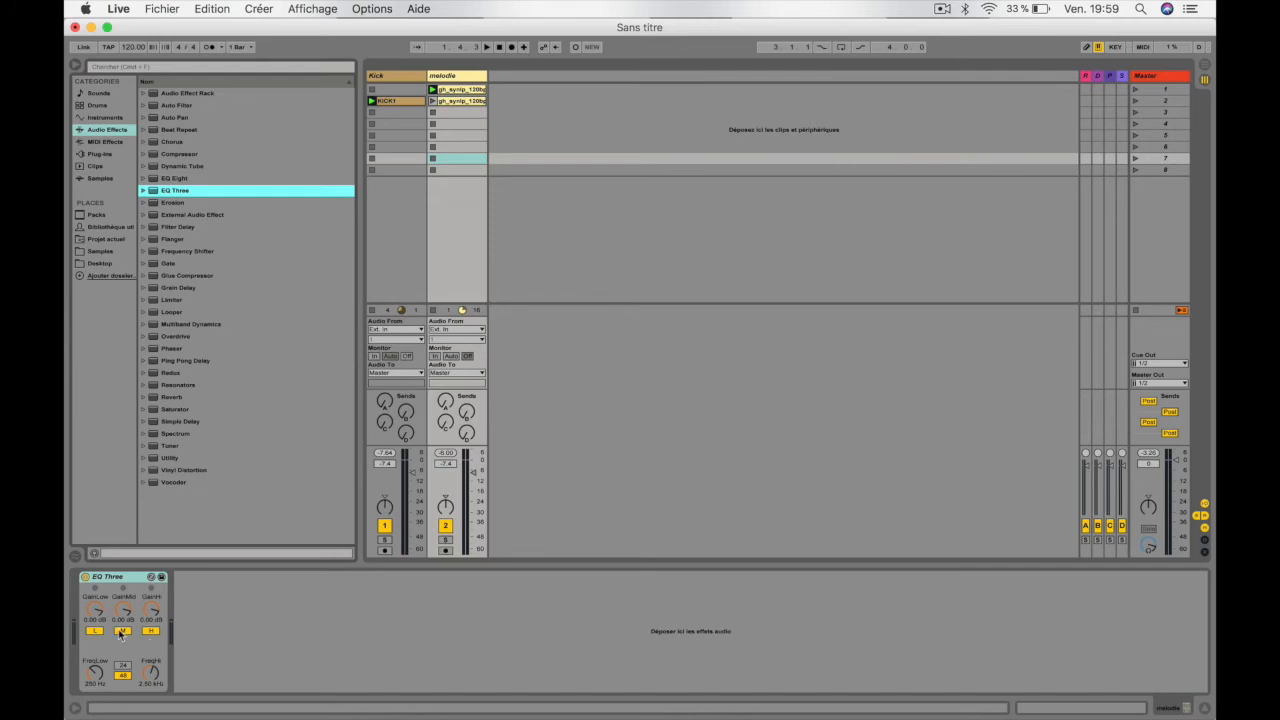
pyautogui.press('space')
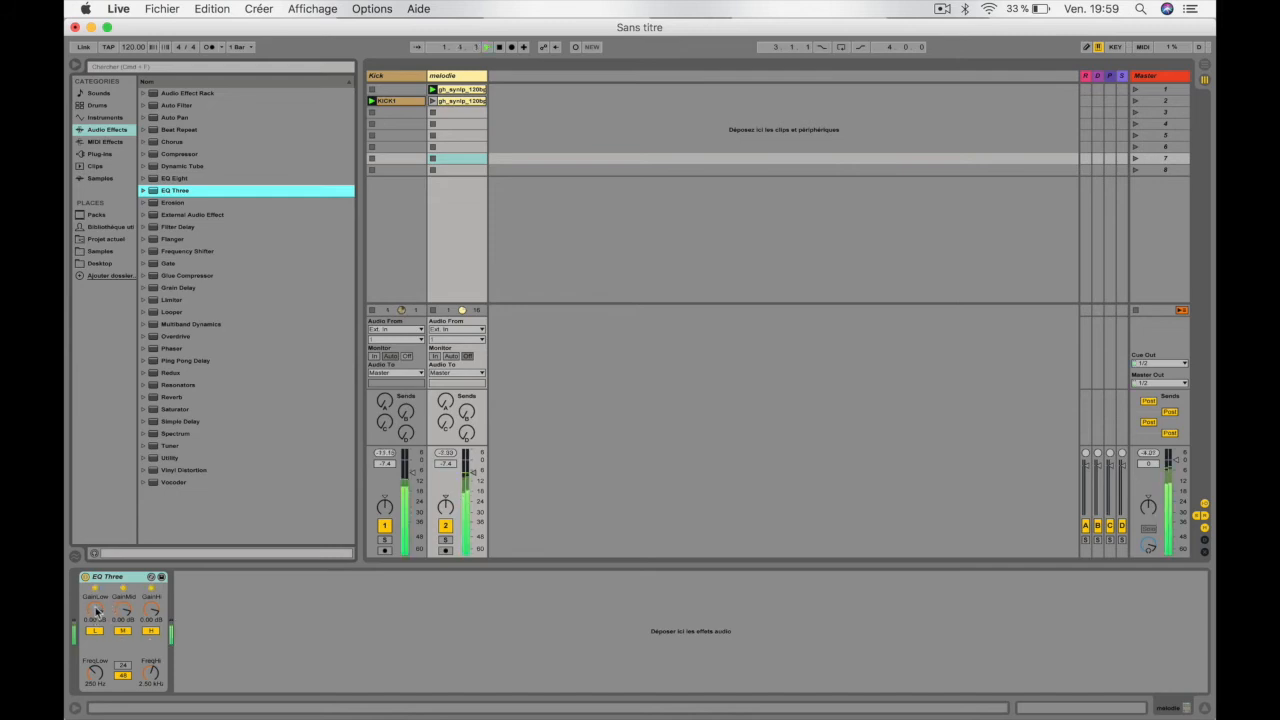
# - Lower EQ Three's gains to about -21.2 dB low, -5.43 dB mid and -42 dB high
pyautogui.moveTo(96, 610); pyautogui.dragTo(96, 654)
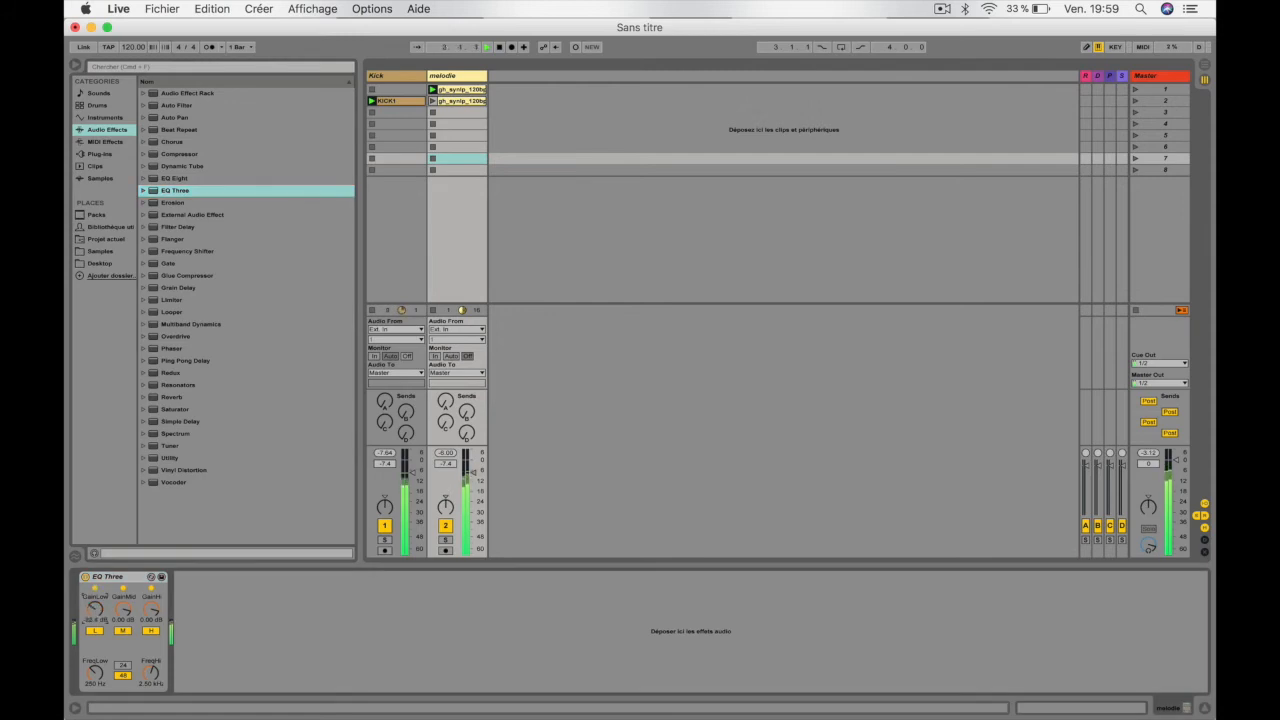
pyautogui.moveTo(96, 610); pyautogui.dragTo(123, 578)
pyautogui.moveTo(151, 609); pyautogui.dragTo(151, 600)
# - Switch off EQ Three's low, mid and high bands during playback and stop the playback
pyautogui.click(151, 631)
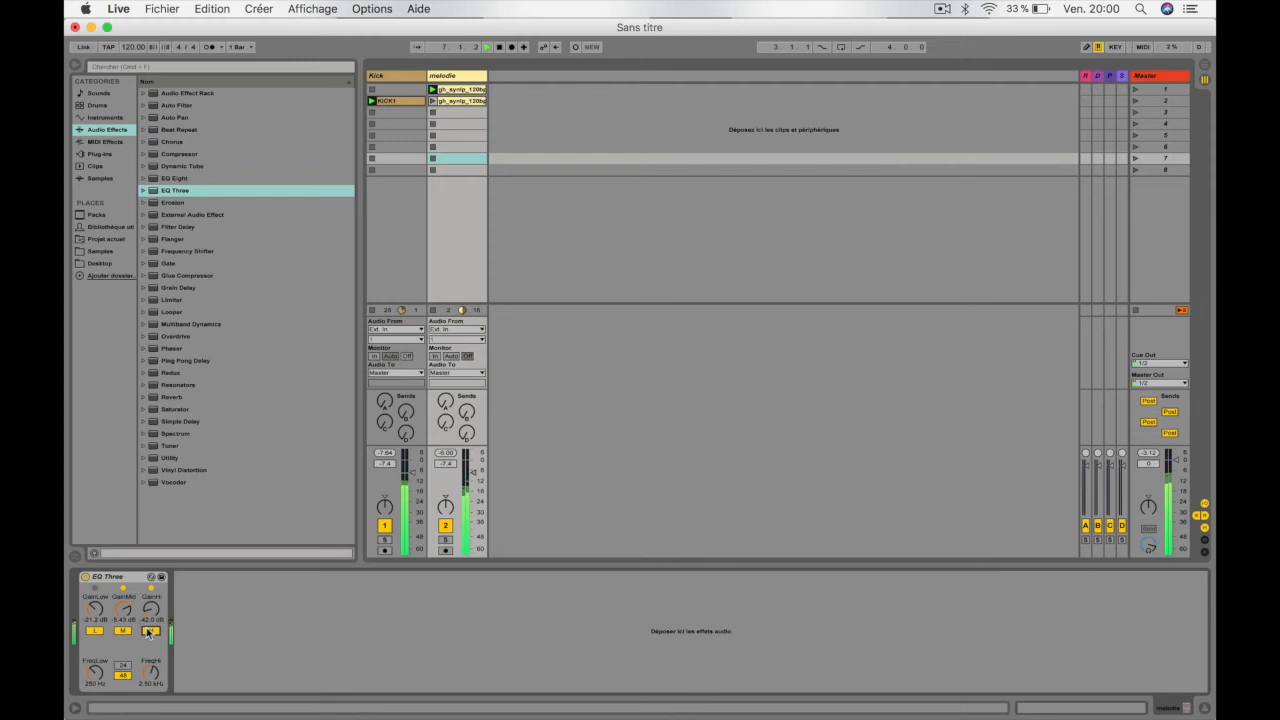
pyautogui.click(94, 631)
pyautogui.click(122, 632)
pyautogui.click(154, 632)
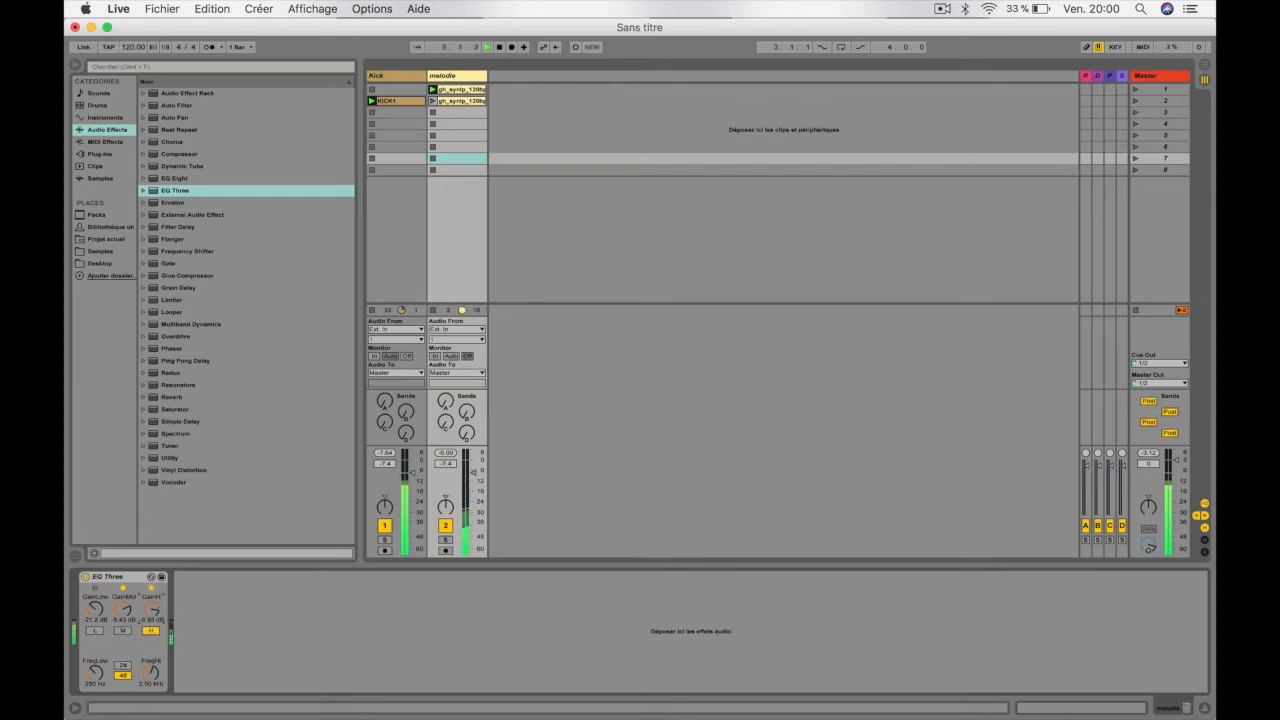
pyautogui.click(151, 631)
pyautogui.press('space')
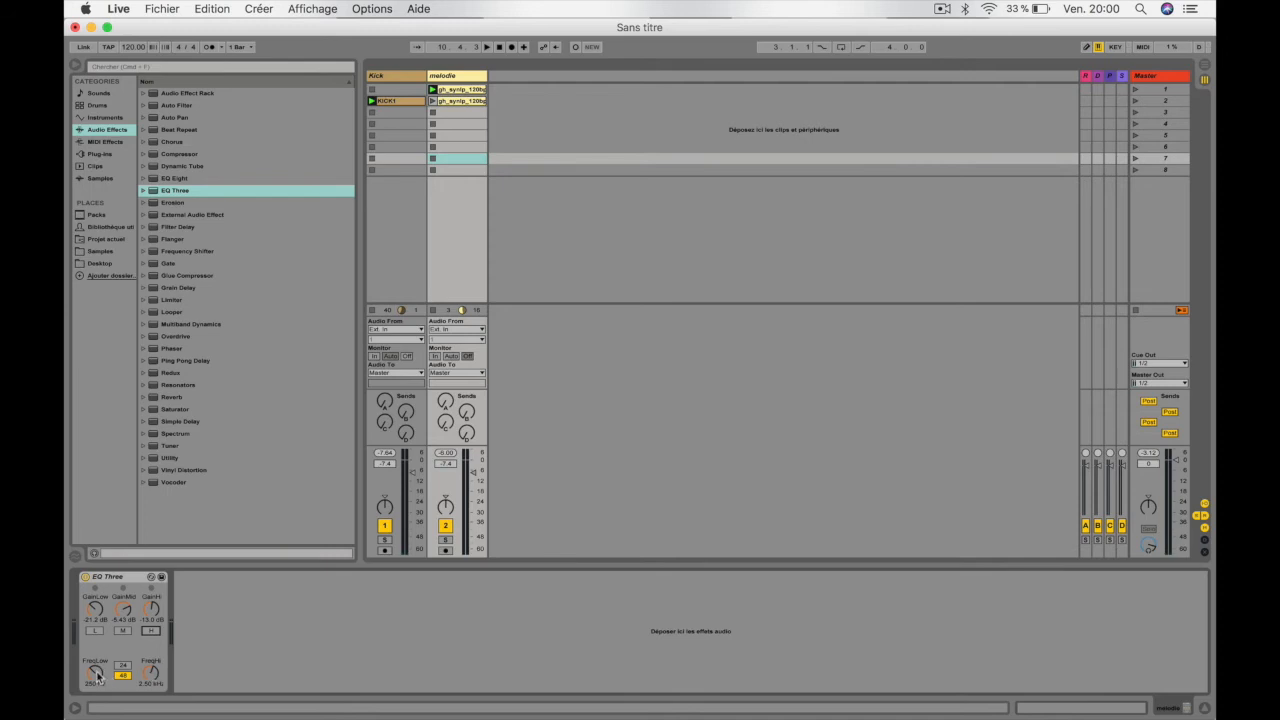
# - Turn EQ Three's three bands back on and adjust FreqLow to about 2 kHz while auditioning the set
pyautogui.press('space')
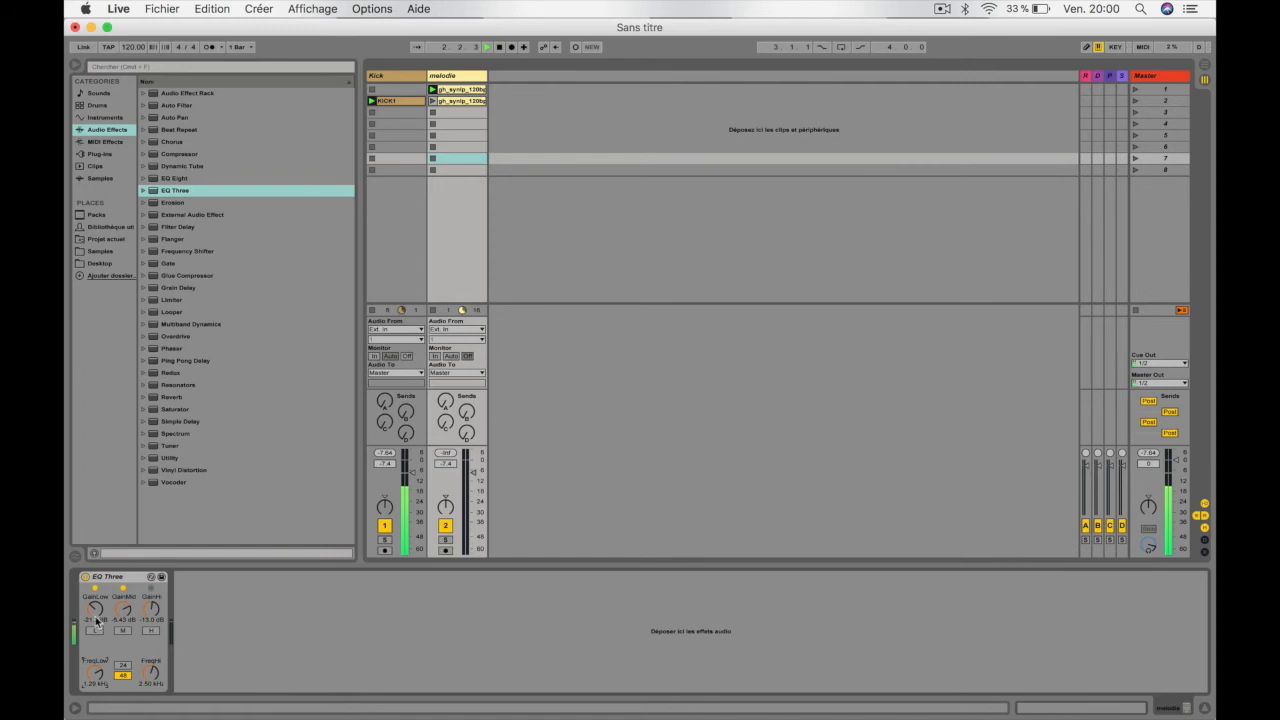
pyautogui.click(95, 631)
pyautogui.click(123, 631)
pyautogui.click(151, 631)
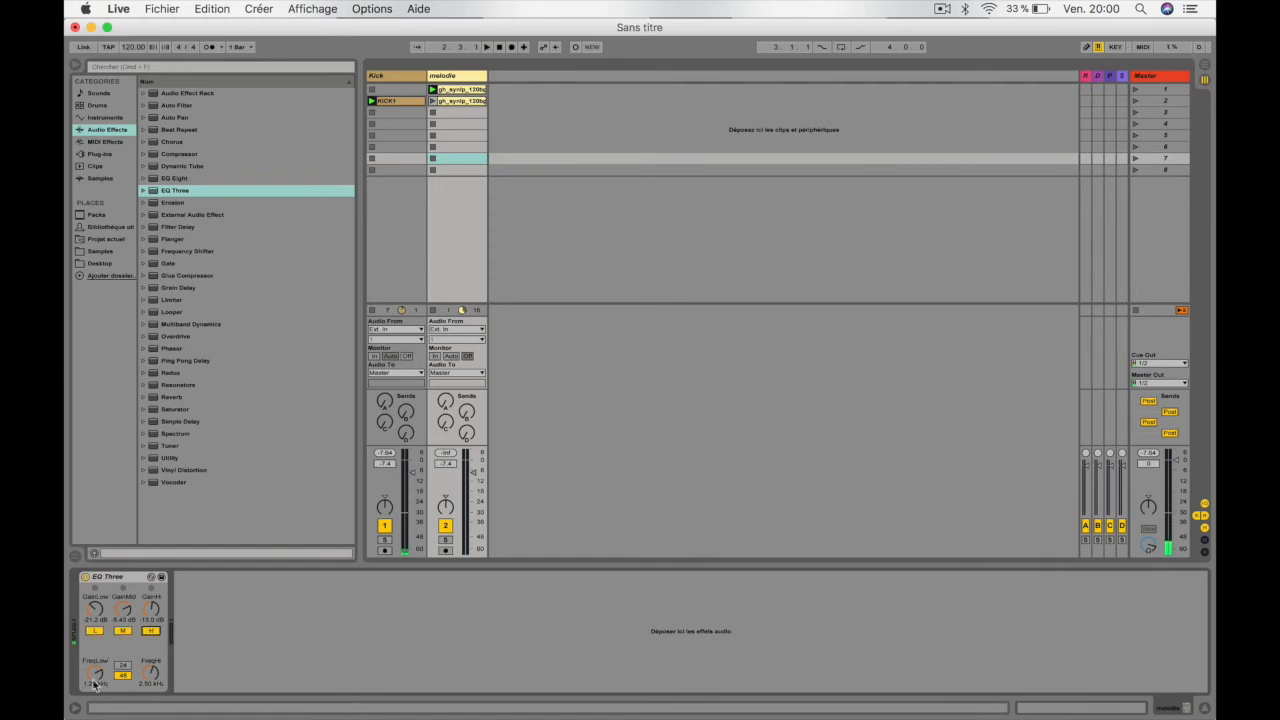
pyautogui.moveTo(95, 673)
pyautogui.mouseDown()
pyautogui.moveTo(95, 717)
pyautogui.moveTo(95, 685)
pyautogui.mouseUp()
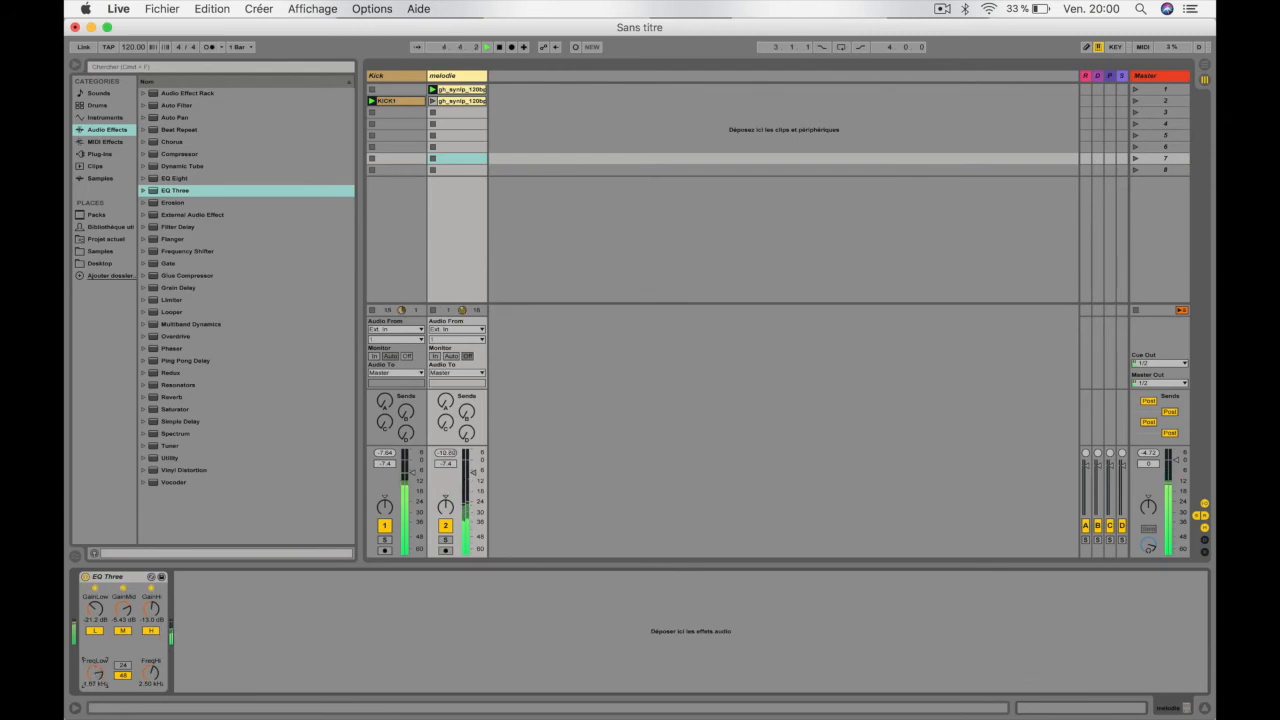
# - Reset EQ Three's low, mid and high gains to 0 dB
pyautogui.doubleClick(151, 607)
pyautogui.doubleClick(125, 611)
pyautogui.doubleClick(97, 612)
# - Set EQ Three's slope to 24 and adjust its crossovers to about 232 Hz for FreqLow and 13.1 kHz for FreqHi
pyautogui.click(90, 674)
pyautogui.click(151, 673)
pyautogui.click(121, 666)
pyautogui.click(96, 675)
pyautogui.moveTo(95, 674); pyautogui.dragTo(95, 628)
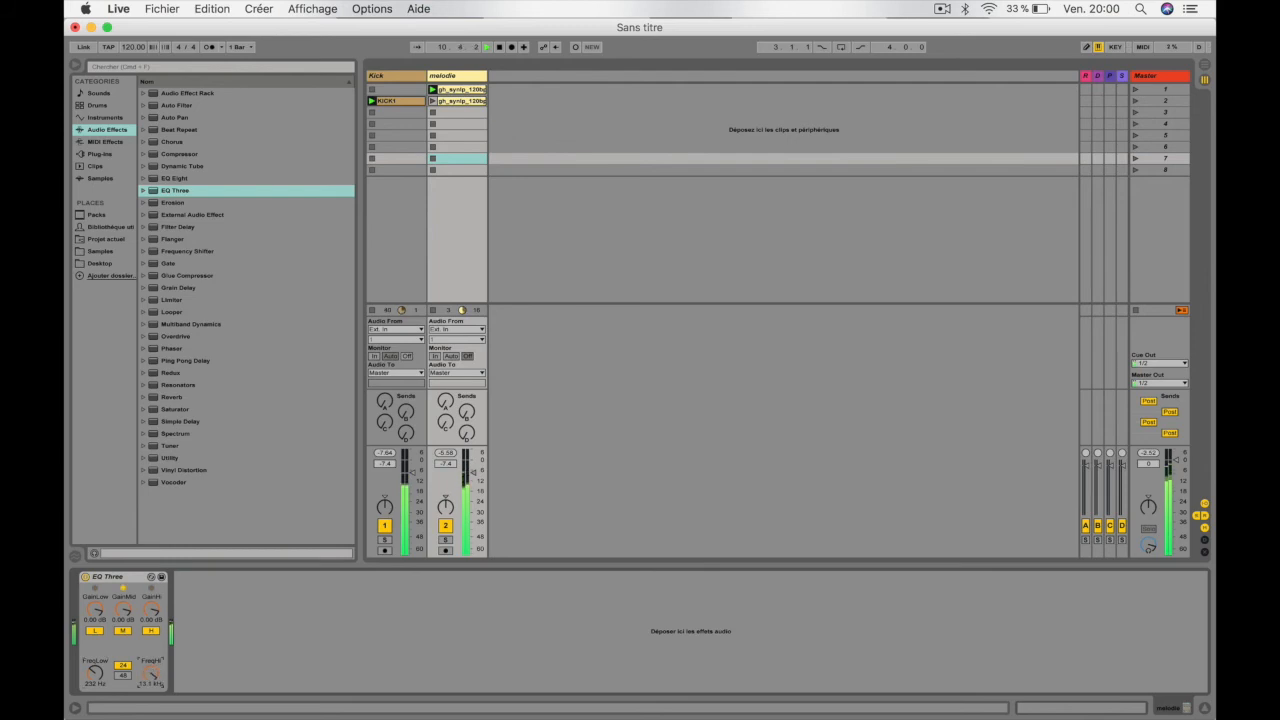
# - Set EQ Three's slope to 48, switch off its high band and adjust FreqHi to about 2.34 kHz
pyautogui.click(122, 676)
pyautogui.click(150, 631)
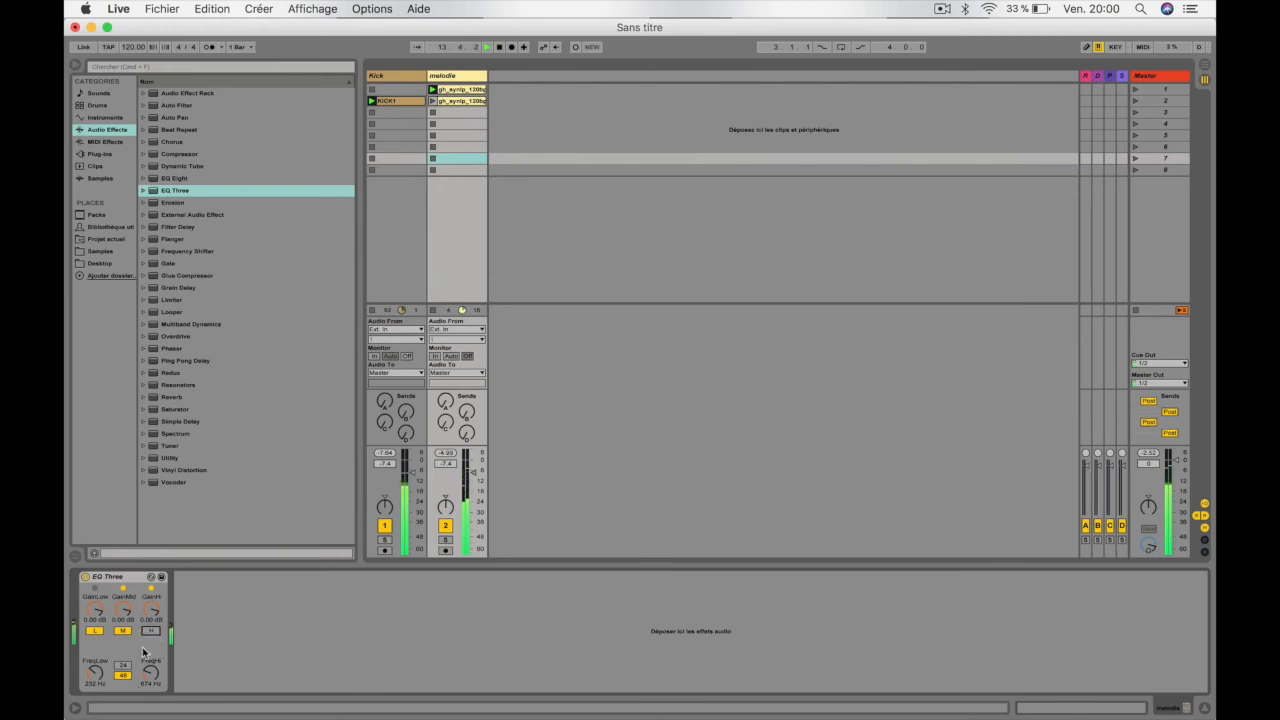
pyautogui.moveTo(150, 672)
pyautogui.mouseDown()
pyautogui.moveTo(150, 652)
pyautogui.moveTo(153, 688)
pyautogui.mouseUp()
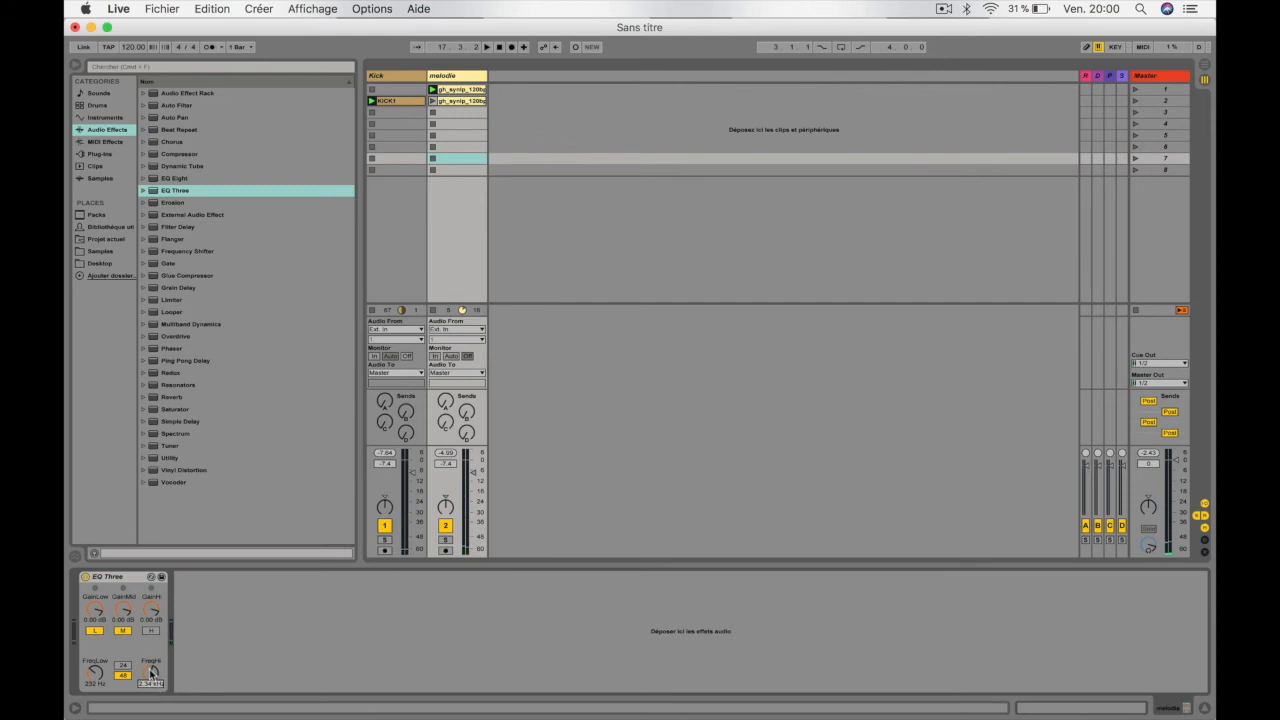
# - Show the FreqHi clip envelope and, with playback running, draw a rise after 1.3, a steep drop to 2.4 and a gradual climb to the end
pyautogui.rightClick(151, 674)
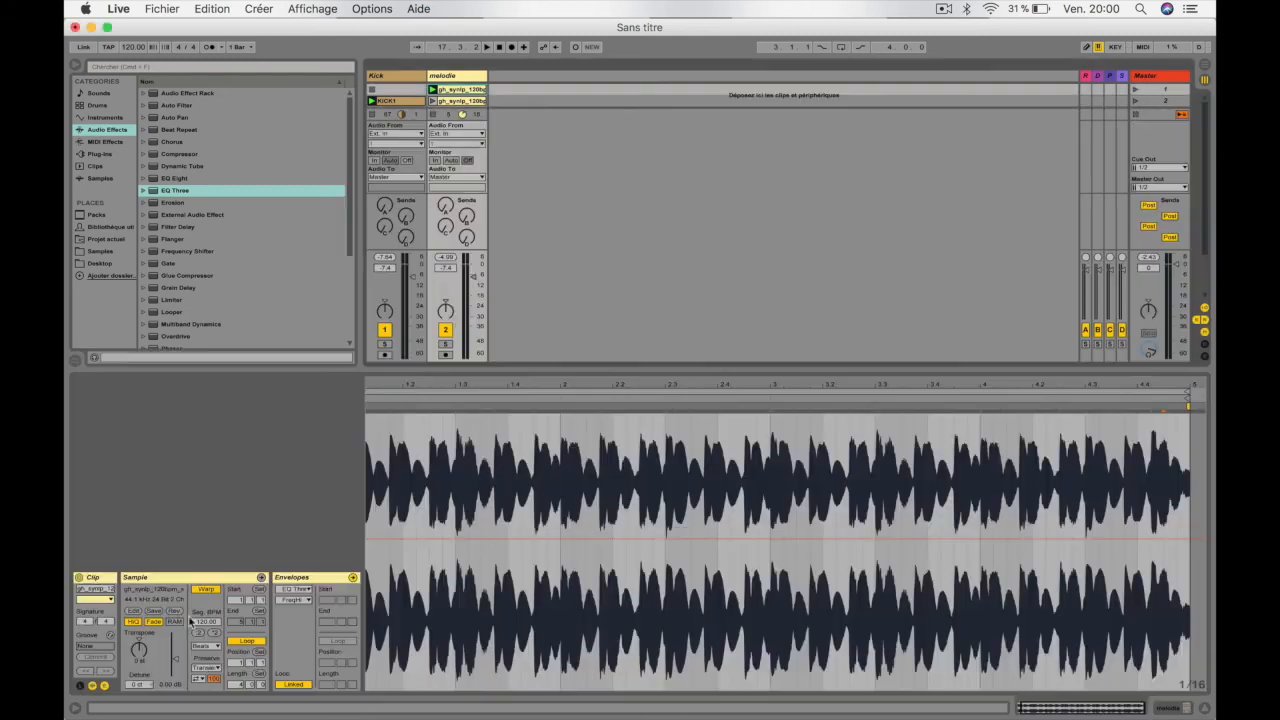
pyautogui.click(467, 539)
pyautogui.moveTo(511, 539); pyautogui.dragTo(598, 454)
pyautogui.press('space')
pyautogui.moveTo(720, 454); pyautogui.dragTo(722, 672)
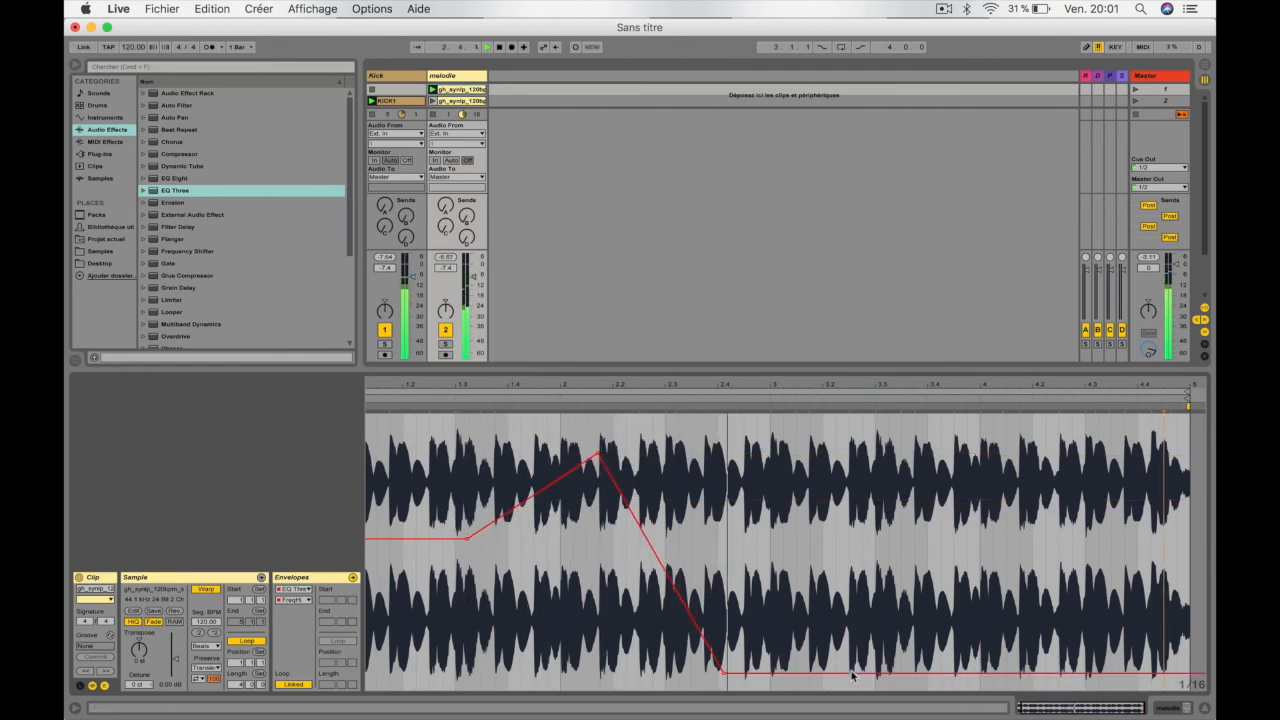
pyautogui.moveTo(850, 676); pyautogui.dragTo(1170, 600)
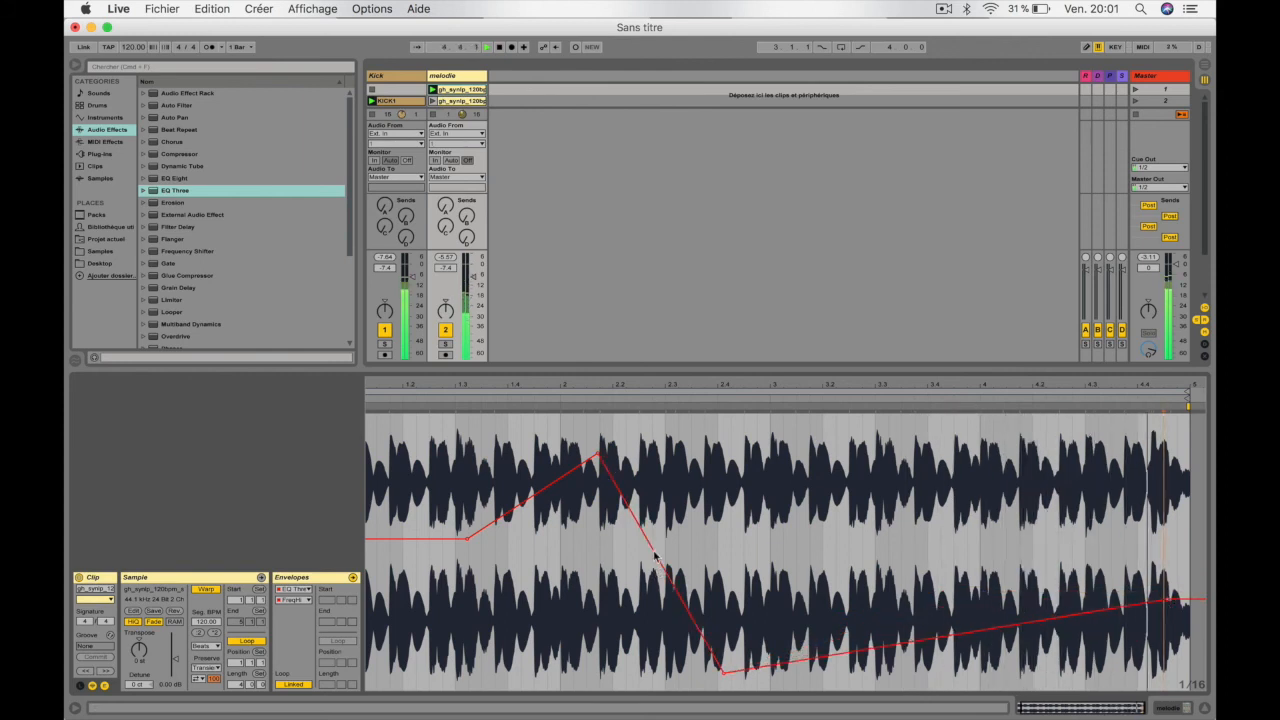
# - Add a sharp zigzag to the FreqHi envelope just before 2.3, then select the 2.2.3 to 2.3.1 segment and duplicate it four times
pyautogui.moveTo(641, 530); pyautogui.dragTo(661, 452)
pyautogui.moveTo(665, 515); pyautogui.dragTo(641, 515)
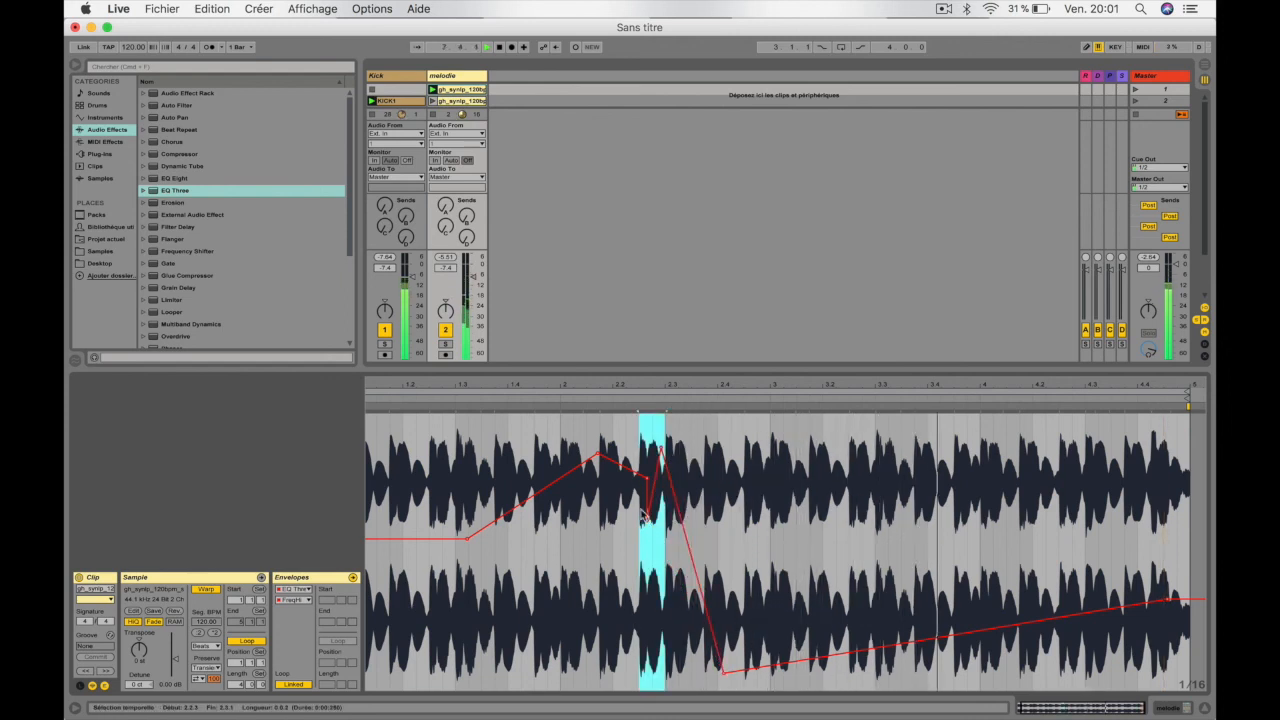
pyautogui.press('Delete')
pyautogui.press('super+d')
pyautogui.press('super+d')
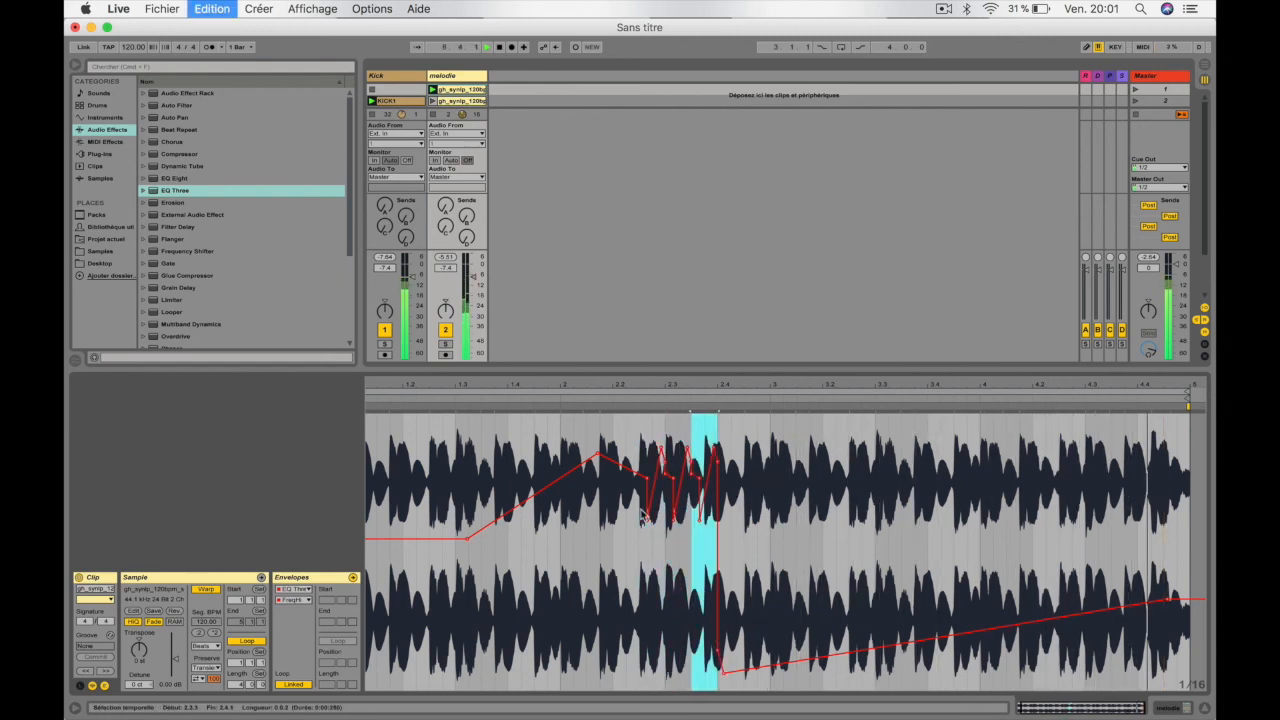
pyautogui.press('super+d')
pyautogui.press('super+d')
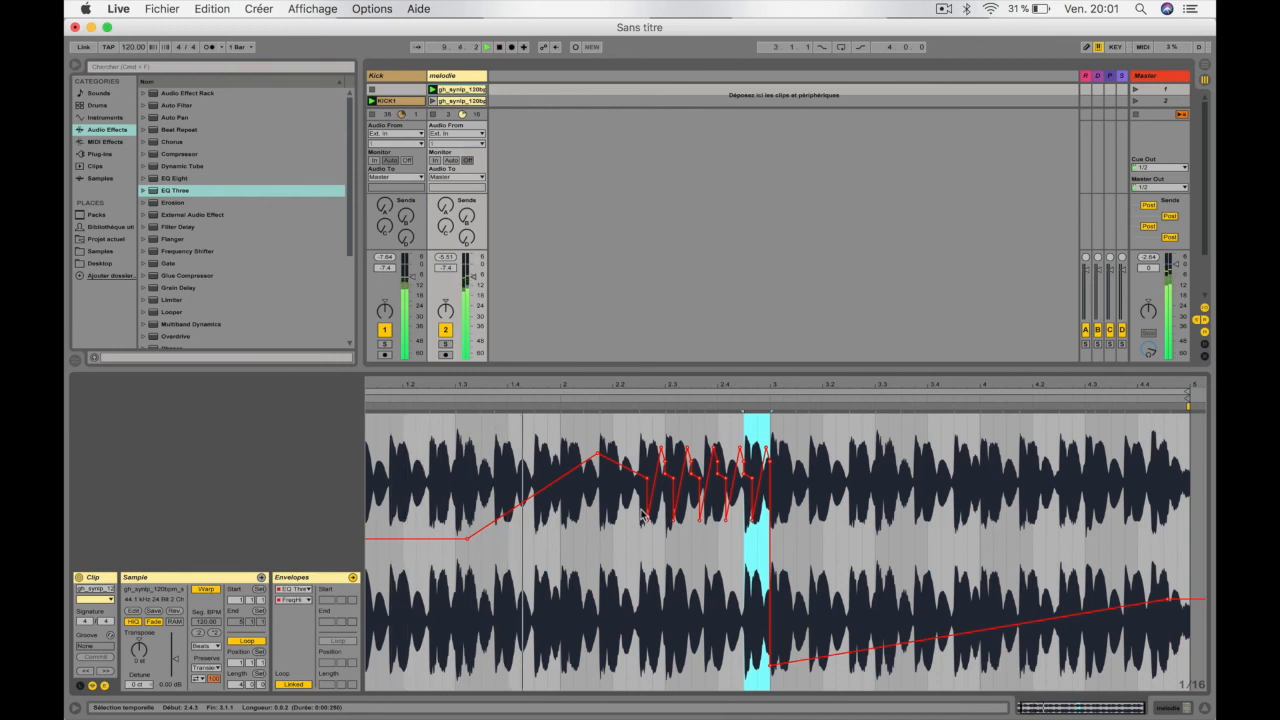